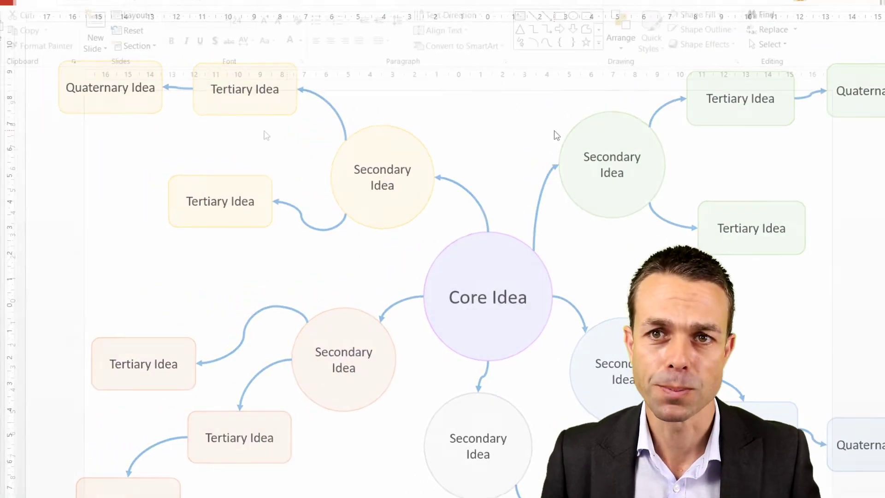
# Step: Insert a circle about 5.13 cm in diameter in the middle of the blank slide
pyautogui.click(95, 8)
pyautogui.click(214, 48)
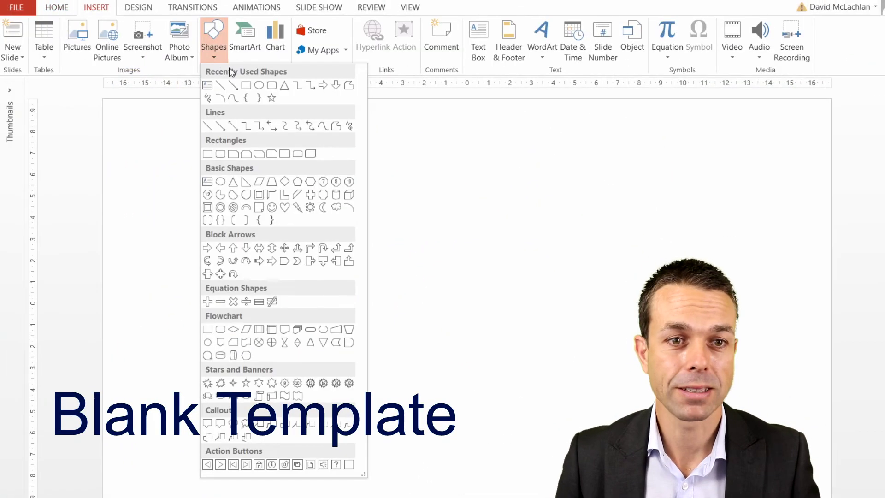
pyautogui.click(264, 89)
pyautogui.moveTo(408, 234); pyautogui.dragTo(518, 345)
# Step: Give the circle a purple outline and a standard purple fill
pyautogui.rightClick(486, 240)
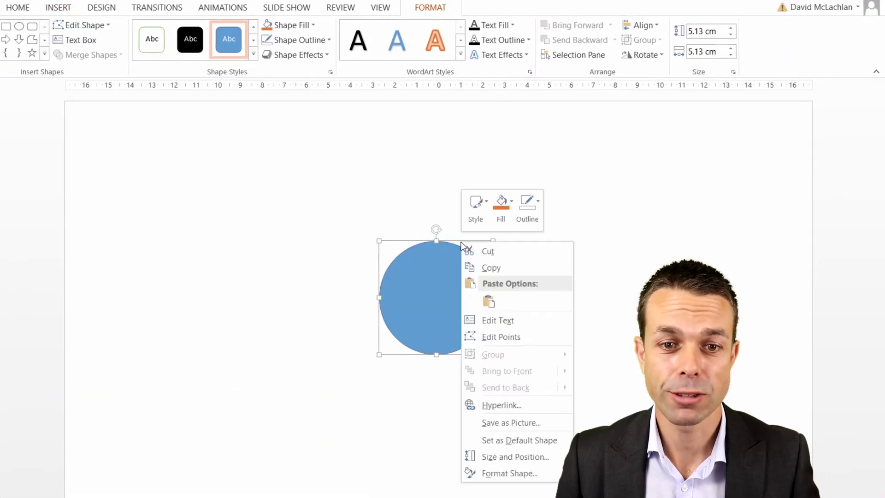
pyautogui.click(526, 210)
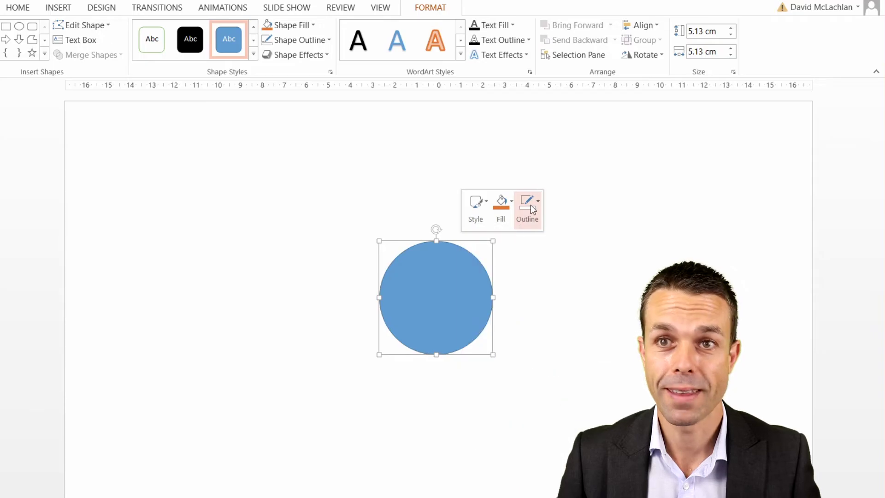
pyautogui.click(622, 328)
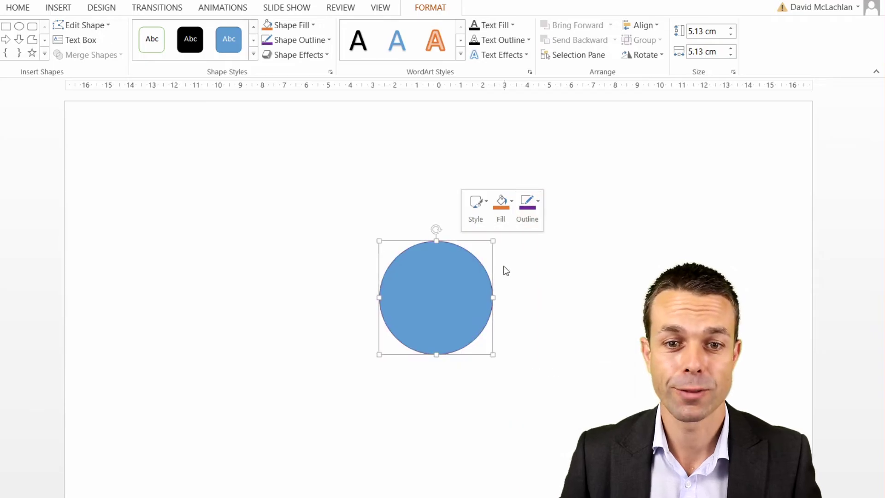
pyautogui.rightClick(452, 241)
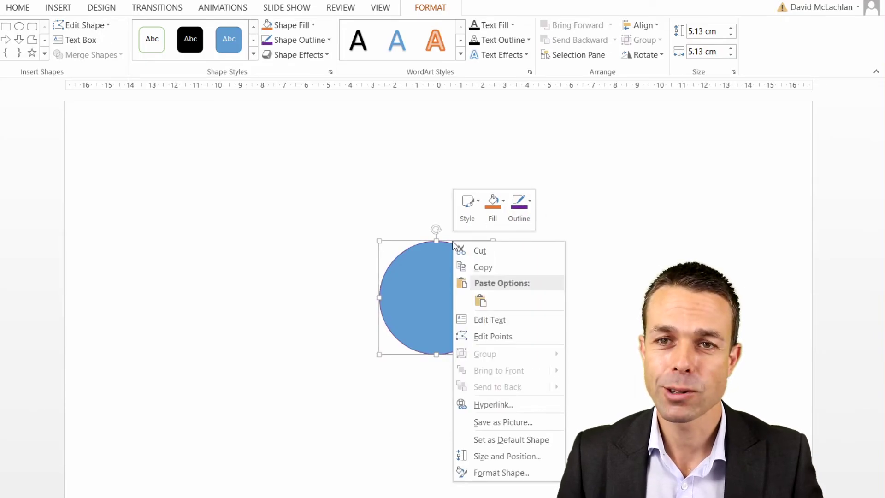
pyautogui.click(506, 218)
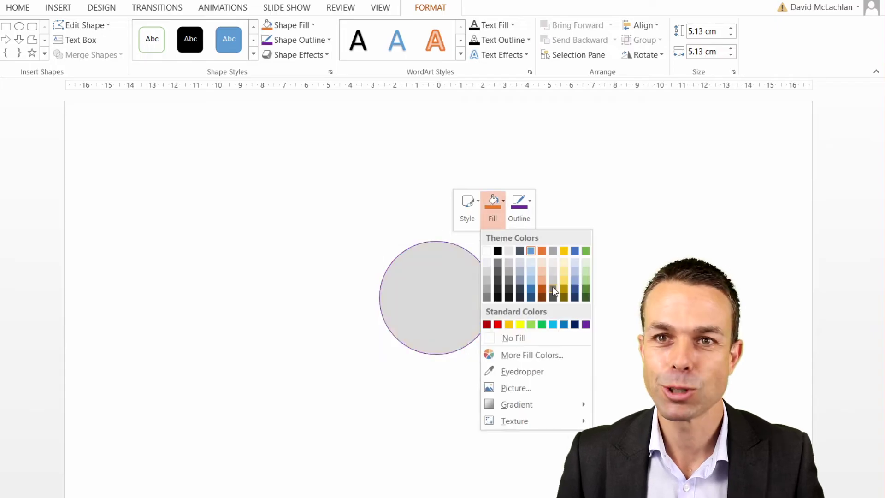
pyautogui.click(585, 324)
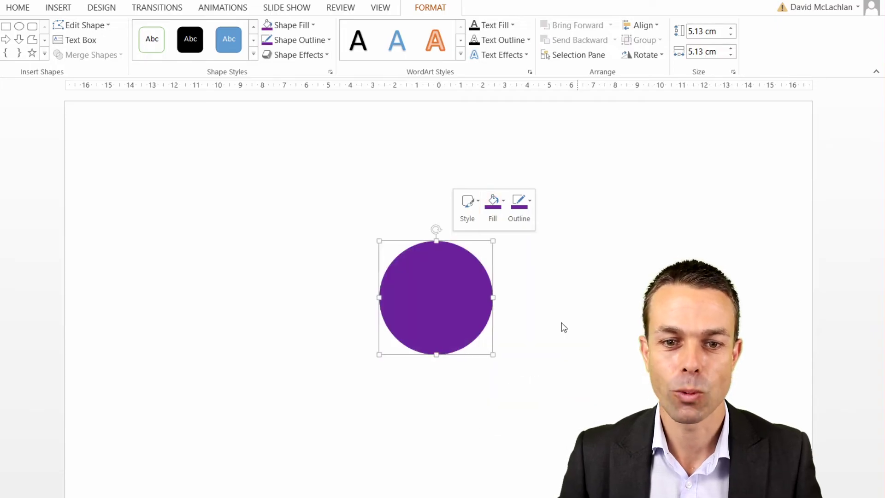
# Step: Lighten the circle's fill to a pale purple using a custom colour
pyautogui.click(493, 203)
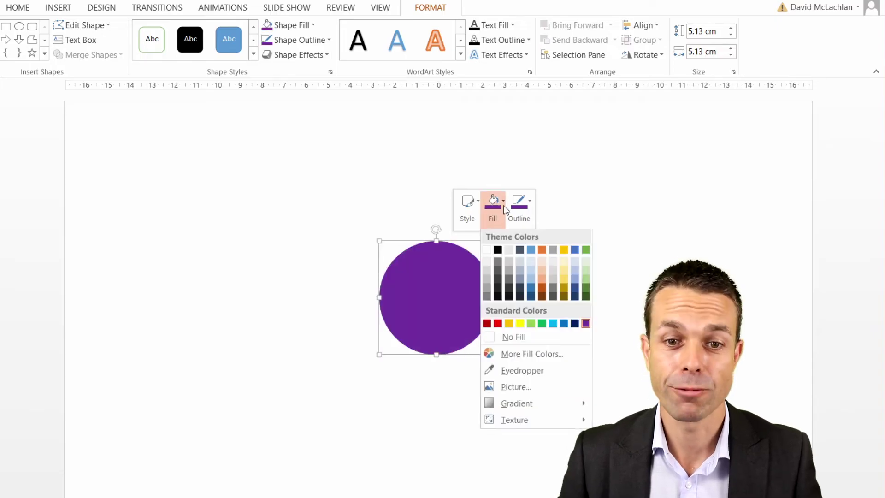
pyautogui.click(526, 355)
pyautogui.moveTo(195, 213); pyautogui.dragTo(197, 191)
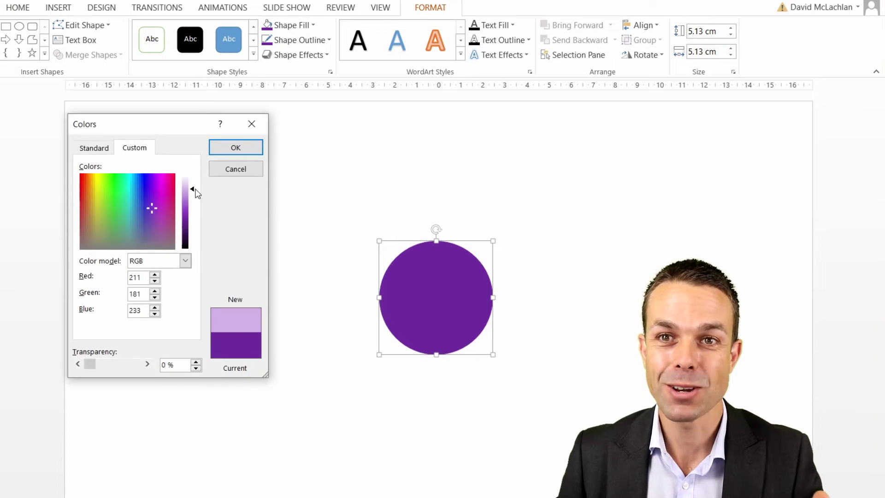
pyautogui.click(236, 147)
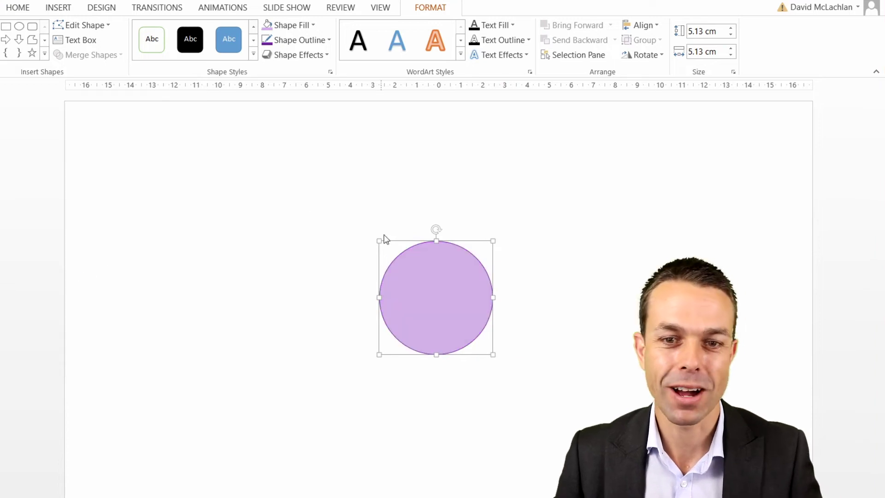
pyautogui.rightClick(454, 240)
pyautogui.click(494, 203)
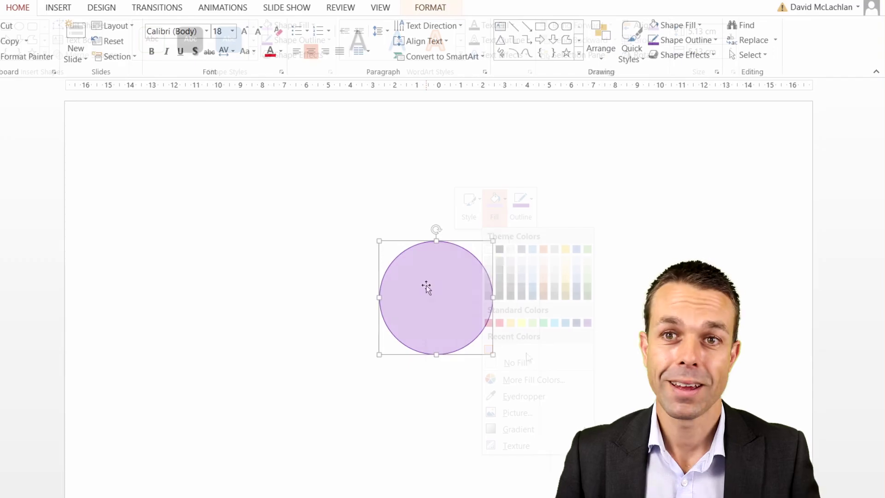
# Step: Add the text "Design Thinking" inside the circle
pyautogui.rightClick(426, 284)
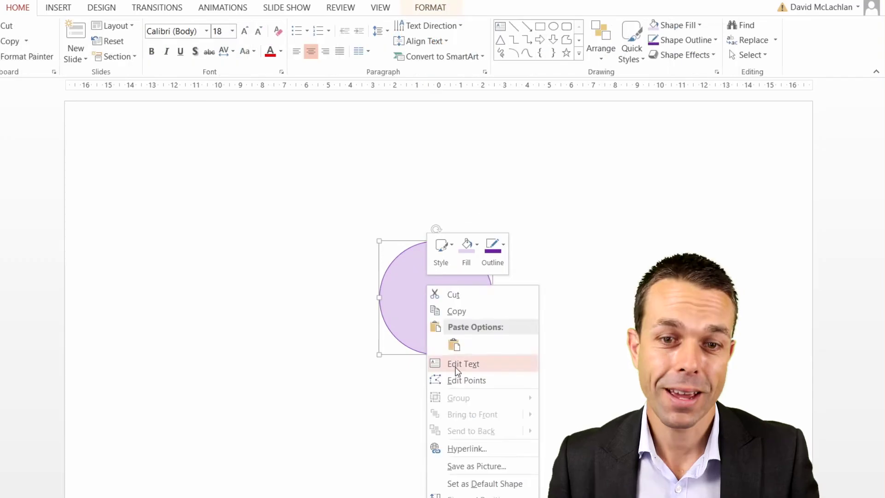
pyautogui.click(457, 361)
pyautogui.write('Design Thinking')
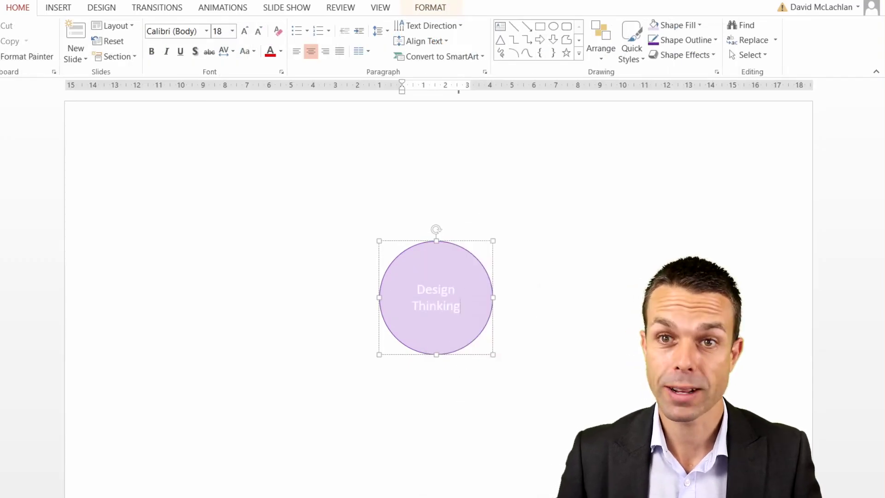
# Step: Make the "Design Thinking" text black and enlarge it to 24 pt
pyautogui.hotkey('ctrl', 'a')
pyautogui.click(281, 51)
pyautogui.click(280, 80)
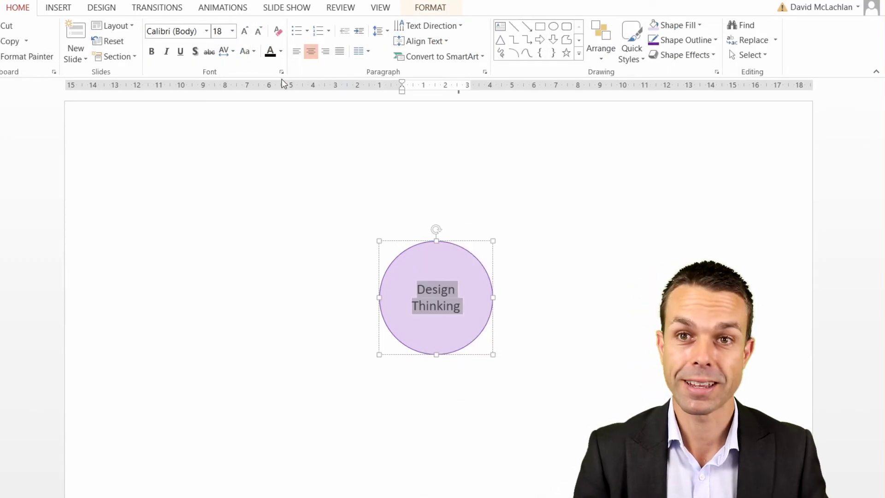
pyautogui.click(245, 31)
pyautogui.click(245, 30)
pyautogui.press('Escape')
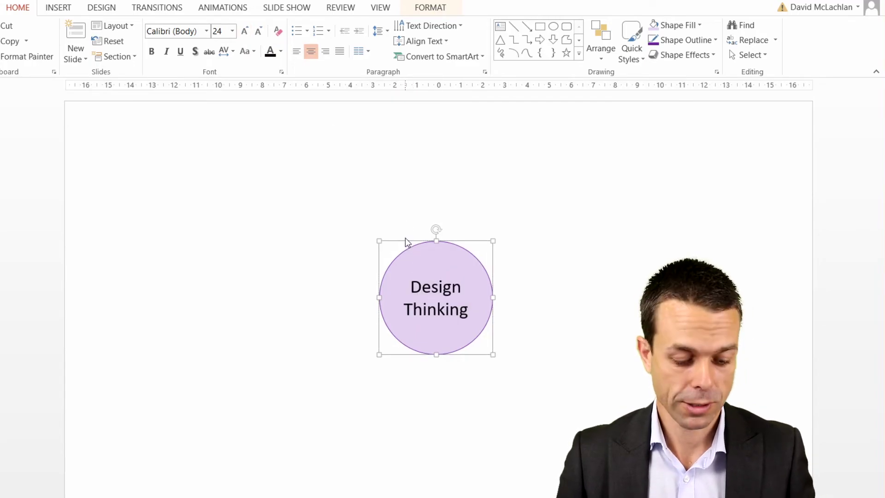
# Step: Duplicate the circle to the upper left of the original, shrinking the copy to about 3.66 cm with 16 pt text
pyautogui.moveTo(405, 242); pyautogui.dragTo(286, 189)
pyautogui.hotkey('ctrl', 'd')
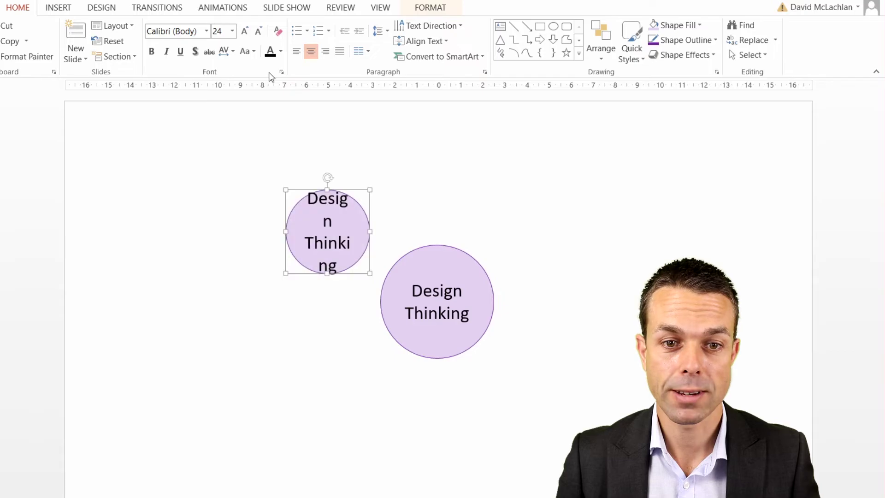
pyautogui.click(259, 32)
pyautogui.click(259, 32)
pyautogui.click(259, 32)
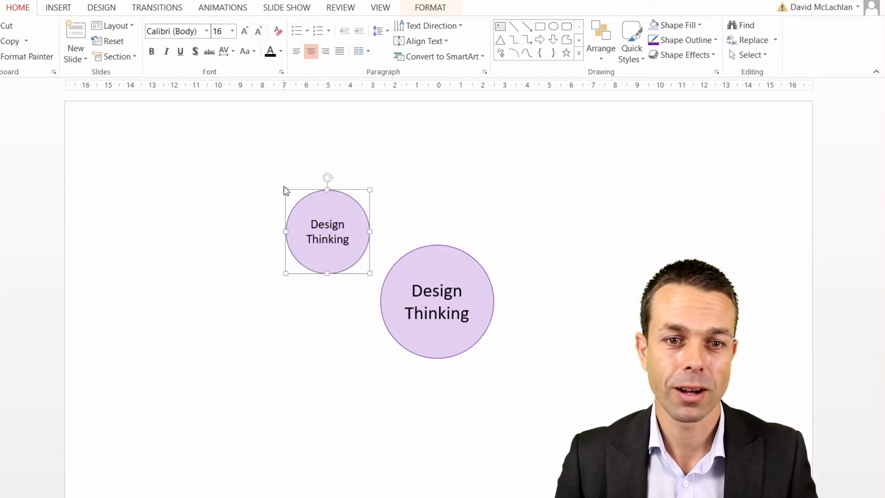
pyautogui.moveTo(286, 187); pyautogui.dragTo(289, 190)
# Step: Replace the smaller circle's text with "Empathise" and nudge the circle slightly up and to the right
pyautogui.tripleClick(325, 234)
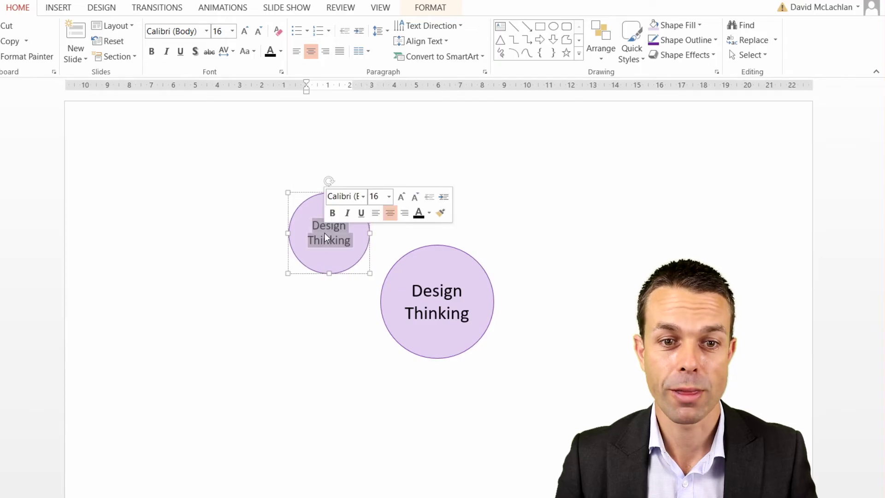
pyautogui.write('Empathise')
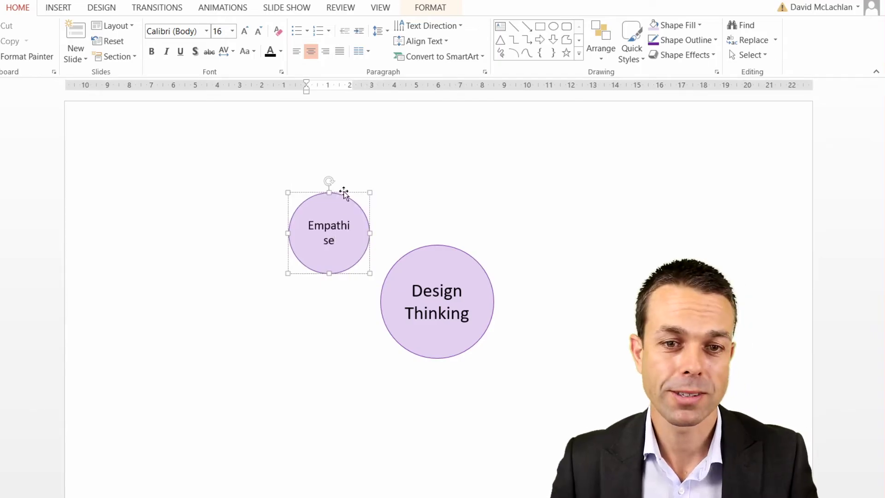
pyautogui.moveTo(347, 193); pyautogui.dragTo(353, 191)
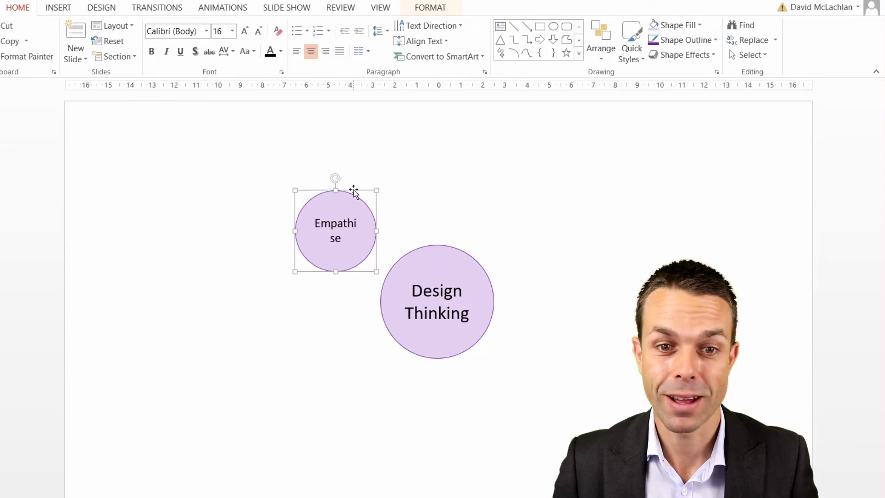
# Step: Set the left, right, top and bottom text margins of the "Empathise" circle to 0 cm
pyautogui.doubleClick(323, 225)
pyautogui.click(335, 234)
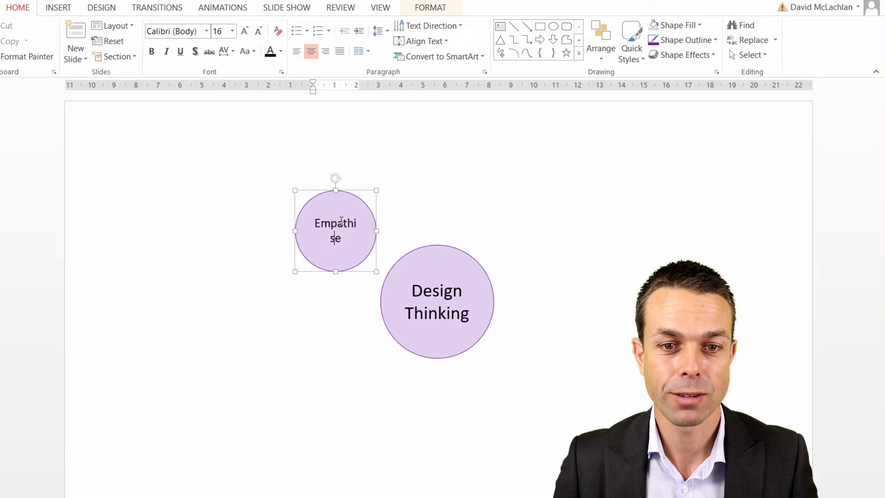
pyautogui.rightClick(356, 190)
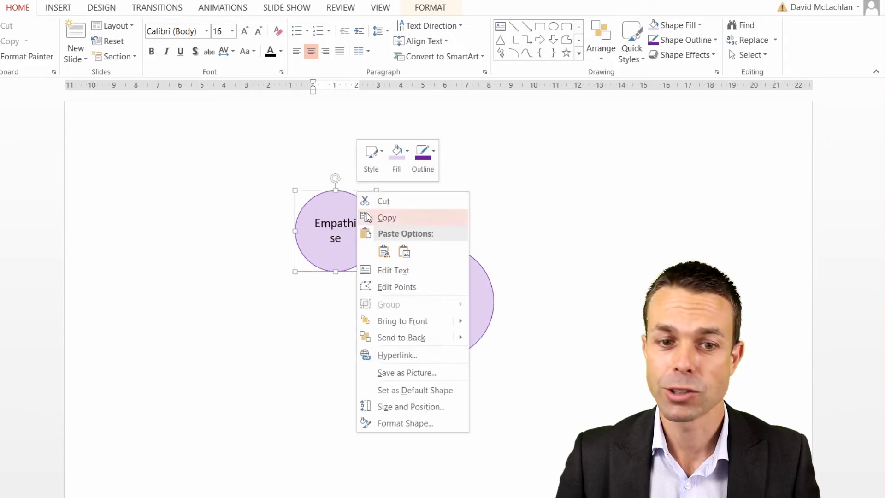
pyautogui.click(400, 421)
pyautogui.click(798, 114)
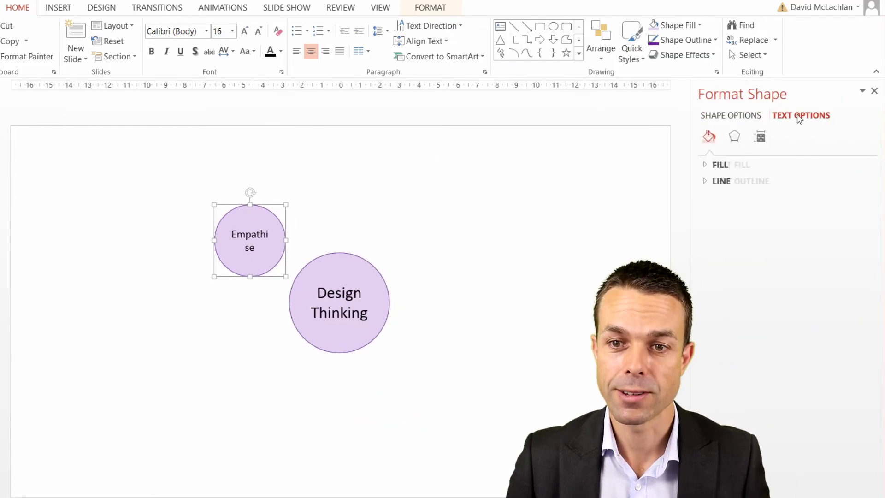
pyautogui.click(760, 139)
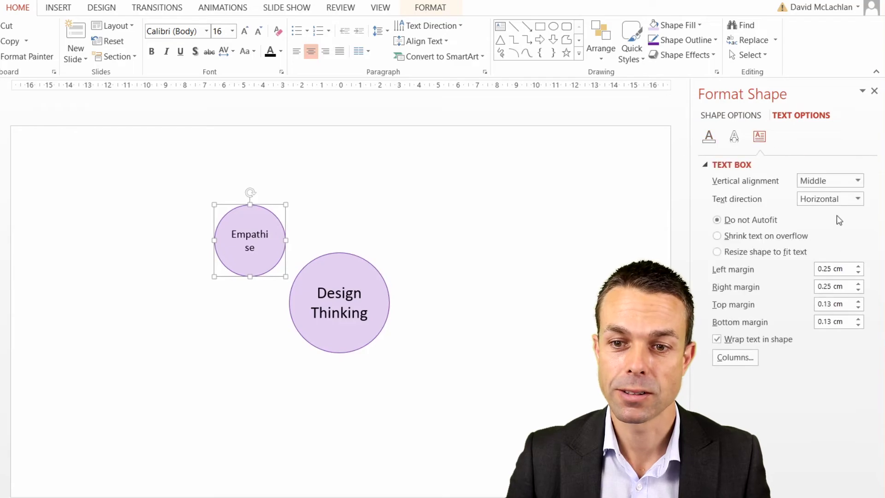
pyautogui.click(858, 272)
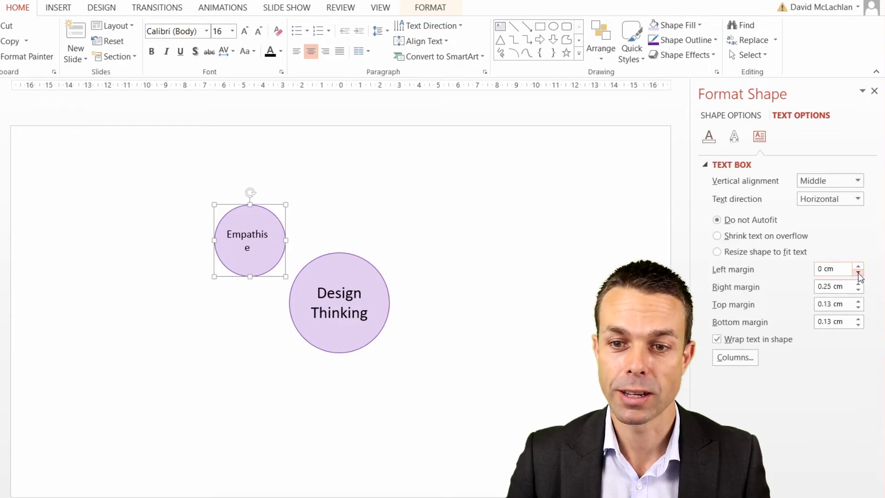
pyautogui.click(858, 289)
pyautogui.click(858, 290)
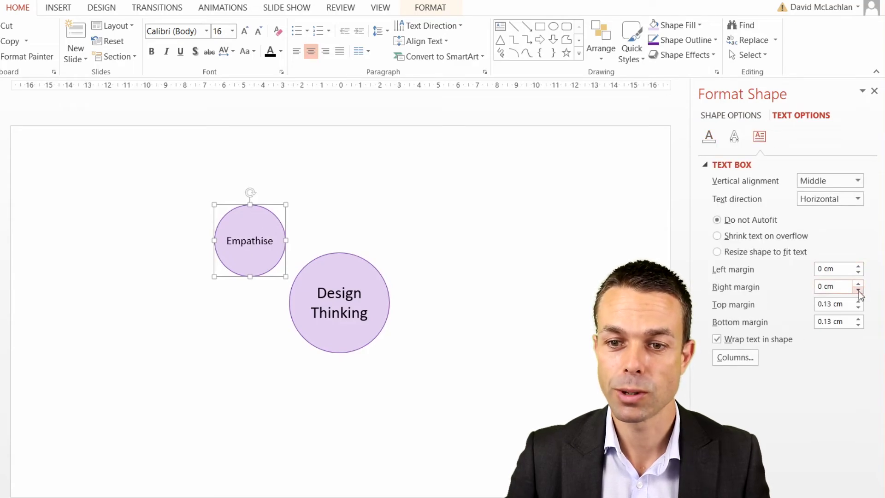
pyautogui.click(858, 307)
pyautogui.click(858, 308)
pyautogui.click(858, 325)
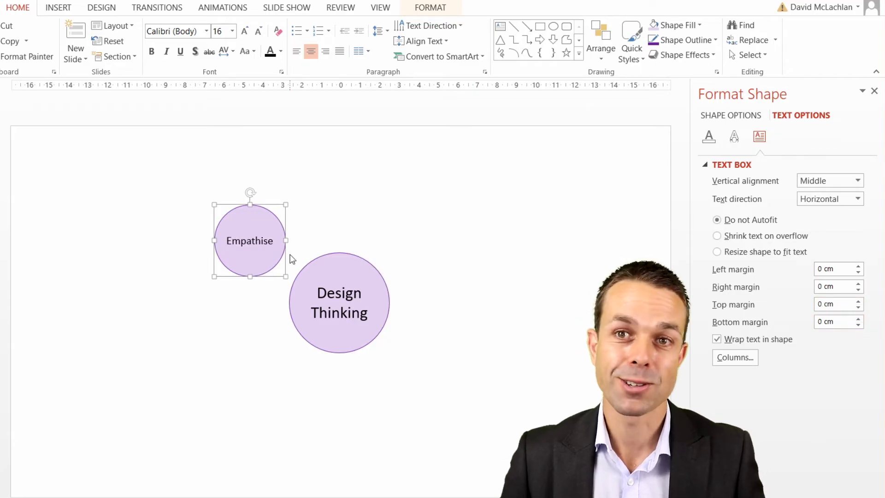
# Step: Place a copy of the "Empathise" circle directly below it and change its text to "Test"
pyautogui.hotkey('ctrl', 'c')
pyautogui.hotkey('ctrl', 'v')
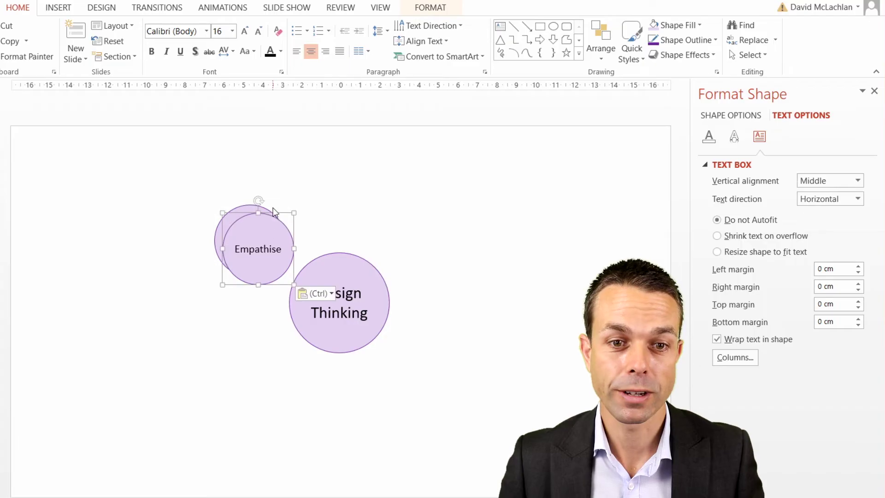
pyautogui.moveTo(278, 217); pyautogui.dragTo(267, 321)
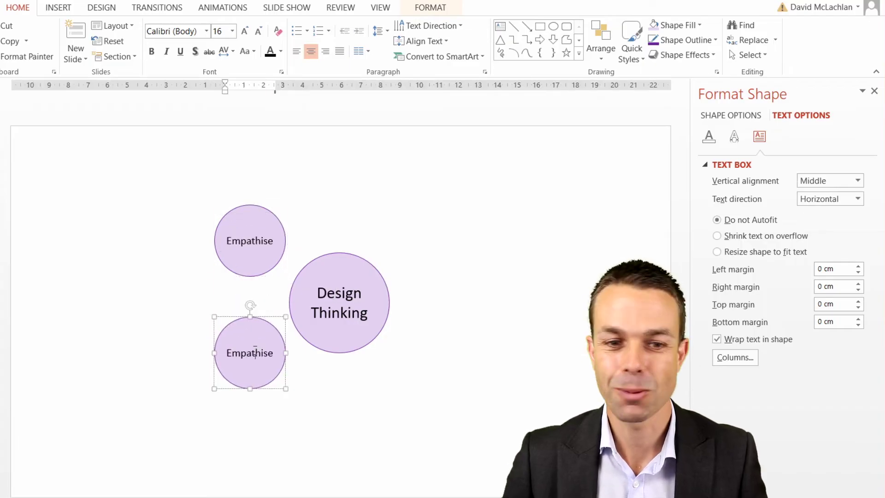
pyautogui.doubleClick(256, 354)
pyautogui.write('Te')
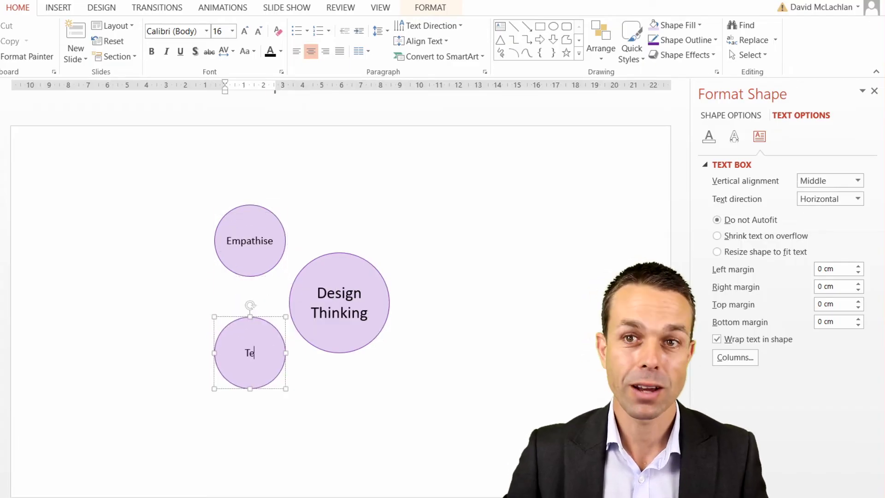
pyautogui.write('st')
# Step: Place a copy of the "Test" circle below the central circle and change its text to "Prototype"
pyautogui.click(270, 318)
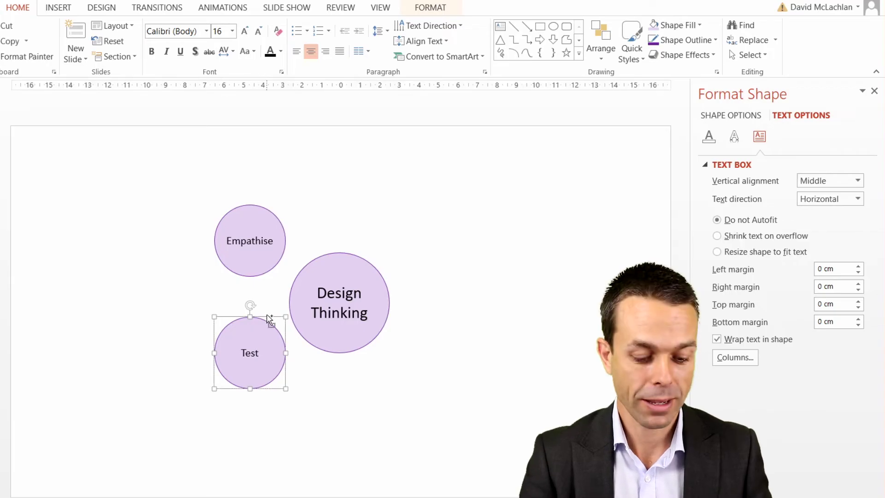
pyautogui.hotkey('ctrl', 'c')
pyautogui.hotkey('ctrl', 'v')
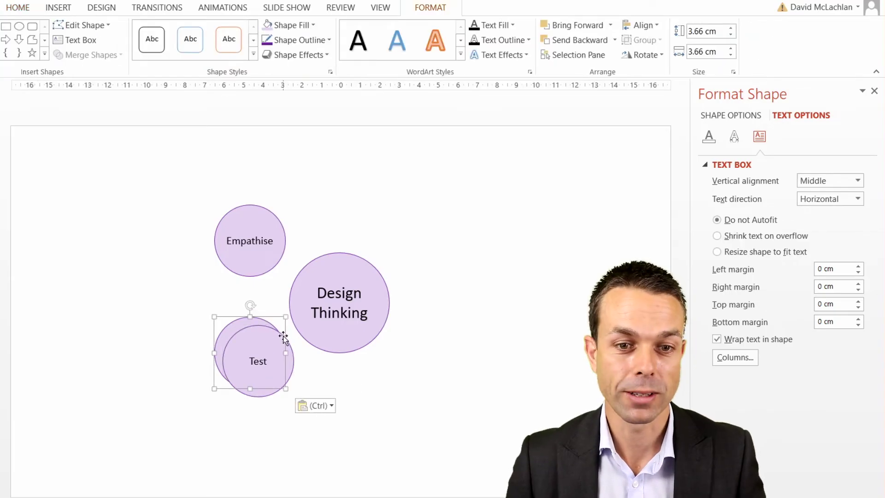
pyautogui.moveTo(280, 325); pyautogui.dragTo(365, 374)
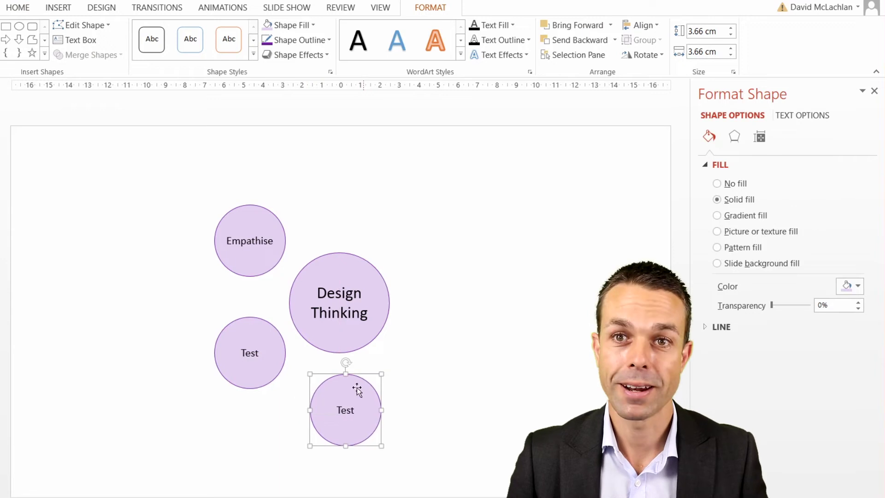
pyautogui.doubleClick(343, 411)
pyautogui.write('Prototype')
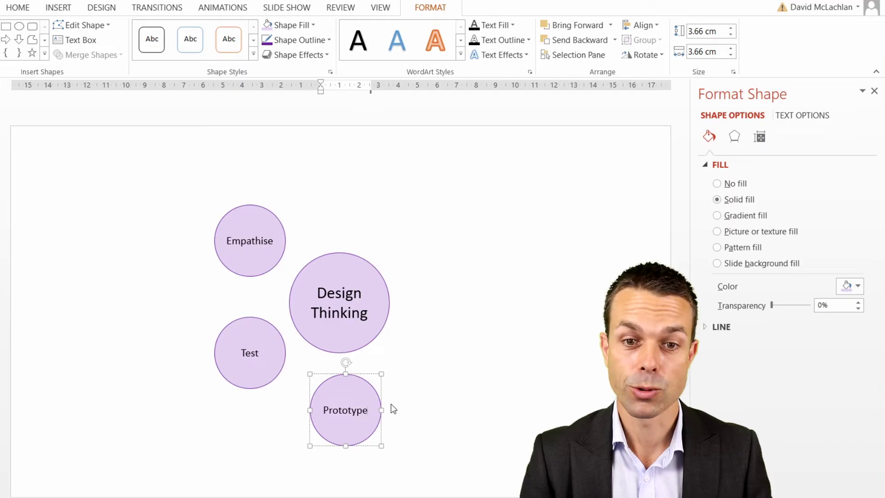
# Step: Place a copy of the "Prototype" circle beside the central circle, on the side opposite "Test", and change its text to "Ideate"
pyautogui.click(364, 375)
pyautogui.hotkey('ctrl', 'v')
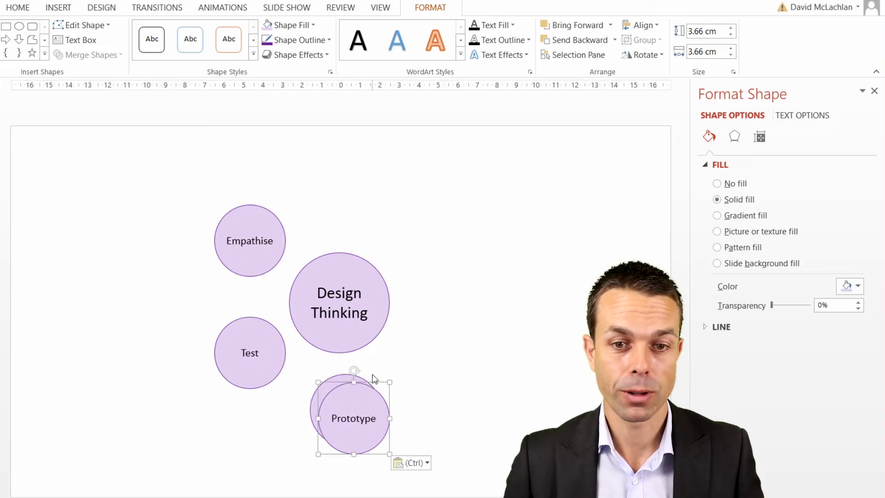
pyautogui.moveTo(372, 380); pyautogui.dragTo(464, 295)
pyautogui.doubleClick(441, 334)
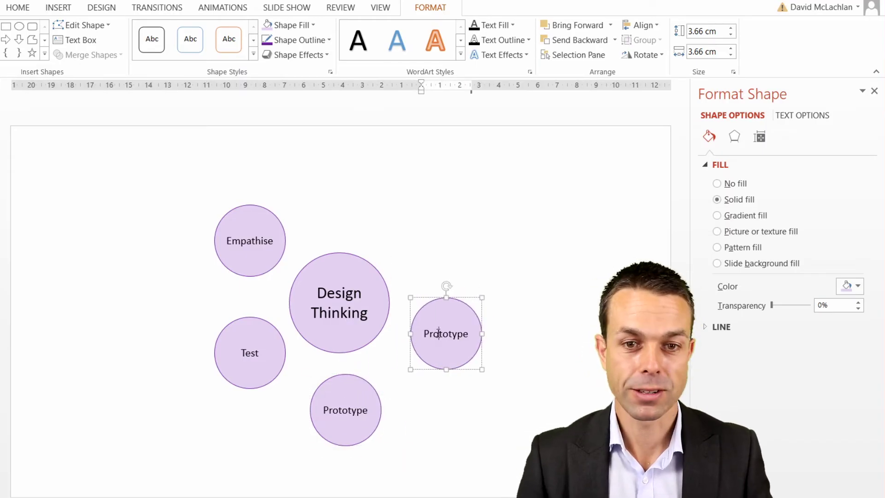
pyautogui.write('Ideate')
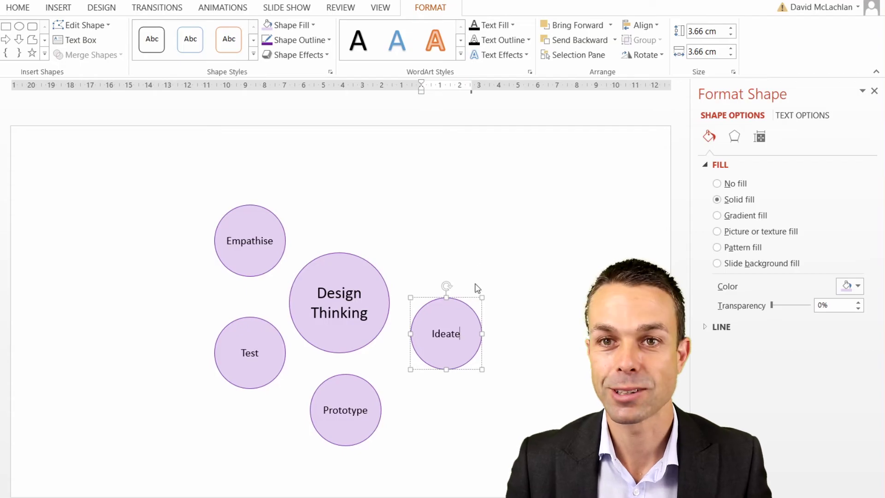
# Step: Place a copy of the "Ideate" circle above it and change its text to "Define"
pyautogui.click(474, 288)
pyautogui.click(426, 320)
pyautogui.hotkey('ctrl', 'd')
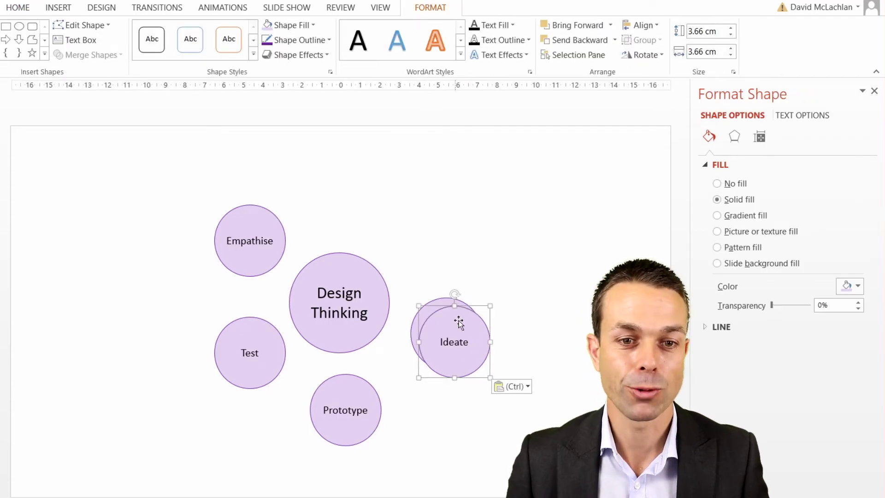
pyautogui.moveTo(470, 308); pyautogui.dragTo(441, 183)
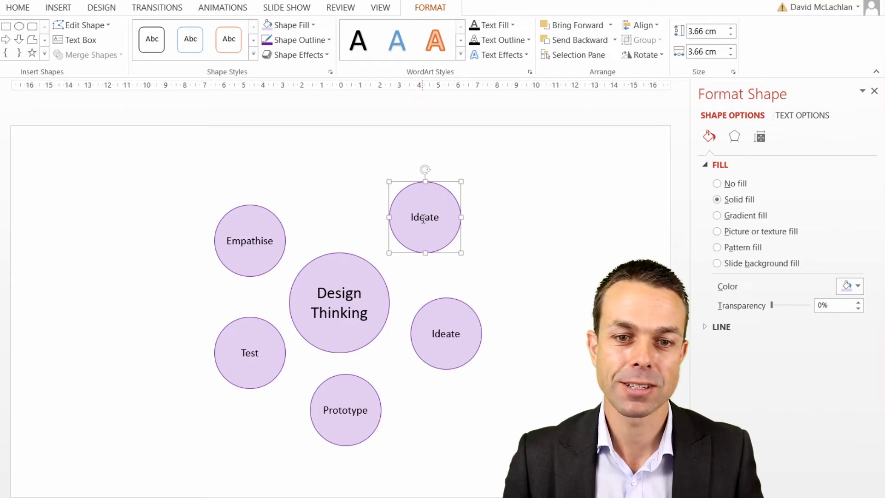
pyautogui.doubleClick(422, 219)
pyautogui.write('Define')
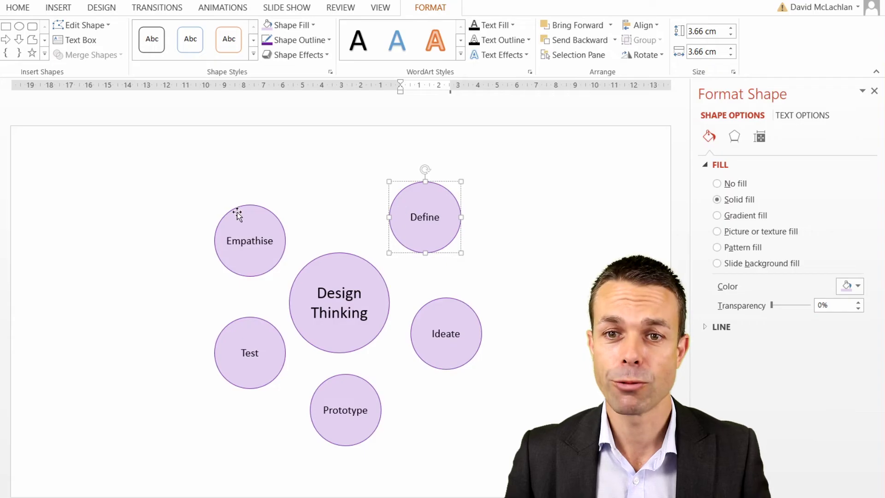
# Step: Move the "Empathise" circle up and slightly inward so it lines up level with the "Define" circle
pyautogui.click(260, 207)
pyautogui.moveTo(261, 208); pyautogui.dragTo(272, 184)
pyautogui.click(320, 178)
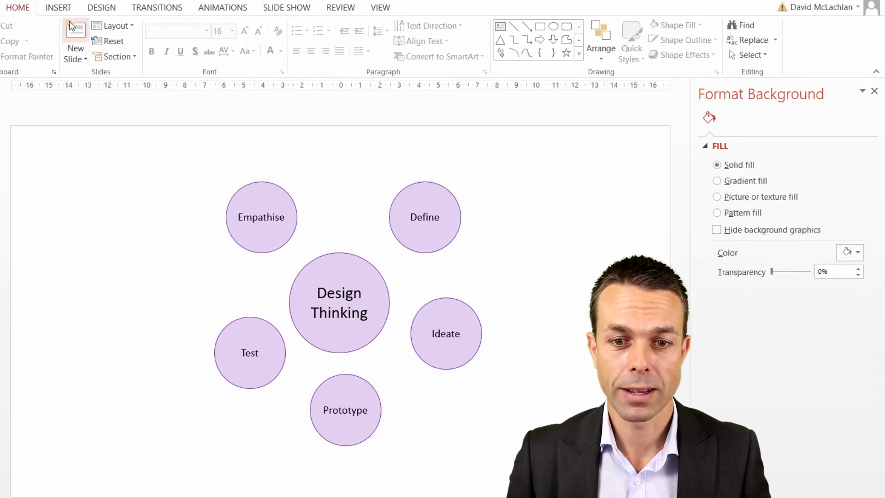
# Step: Change the slide size to Standard (4:3) and scale the content with Ensure Fit
pyautogui.click(109, 7)
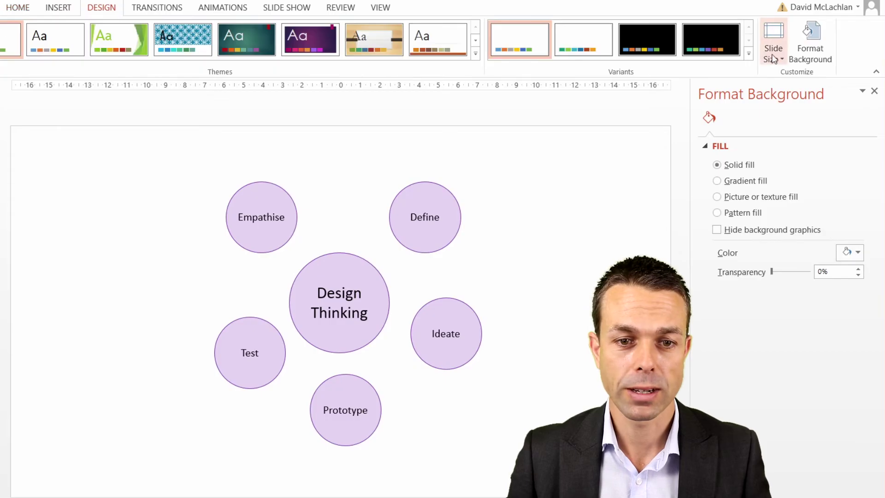
pyautogui.click(783, 59)
pyautogui.click(811, 80)
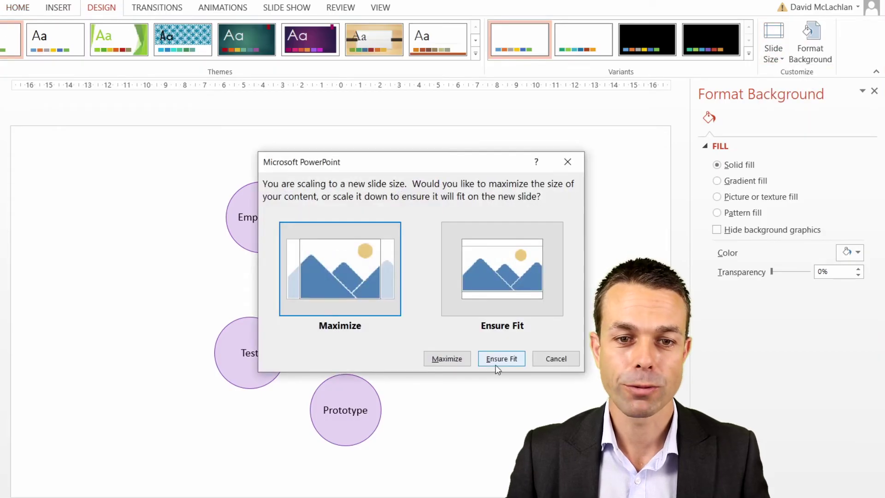
pyautogui.click(502, 359)
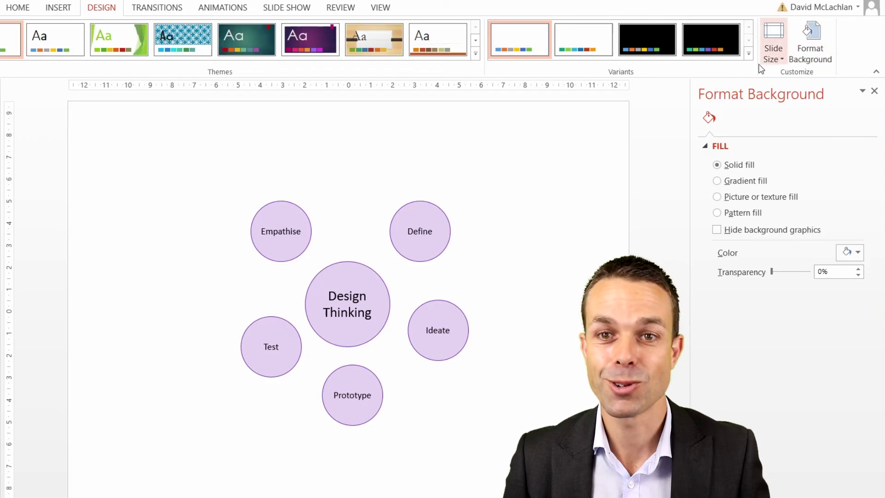
# Step: Give the "Empathise" circle a yellow outline and a light yellow fill
pyautogui.click(265, 203)
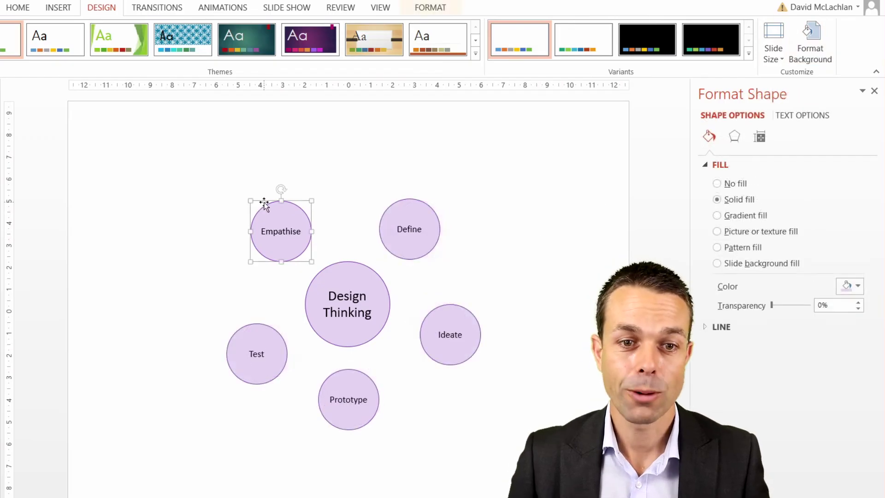
pyautogui.rightClick(264, 203)
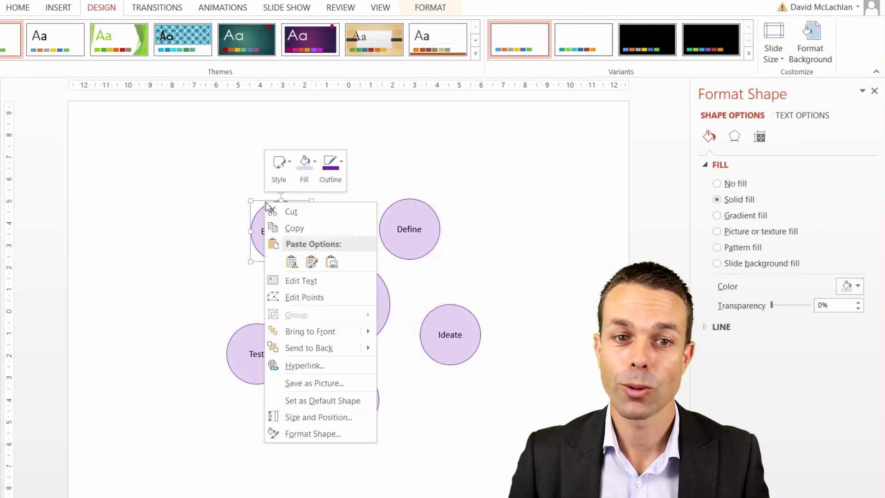
pyautogui.click(334, 181)
pyautogui.click(403, 212)
pyautogui.click(308, 183)
pyautogui.click(376, 223)
# Step: Give the "Test" circle an orange outline and a light orange fill
pyautogui.rightClick(269, 326)
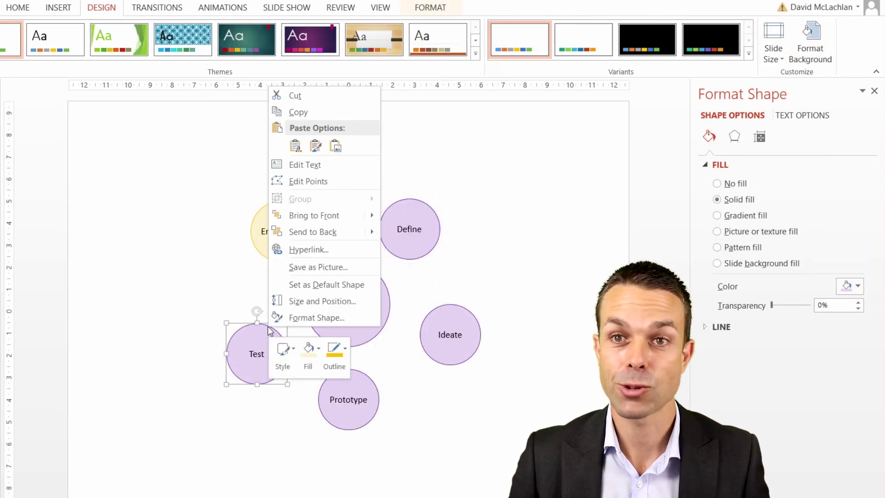
pyautogui.click(338, 354)
pyautogui.click(382, 149)
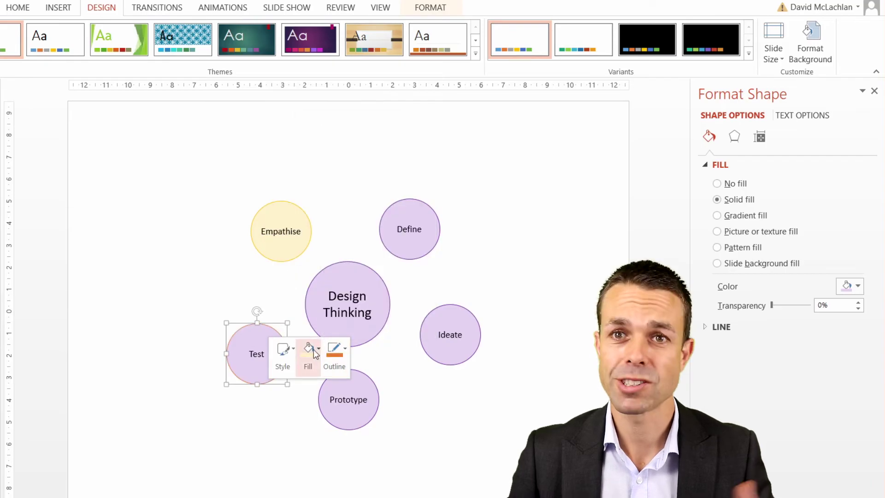
pyautogui.click(313, 353)
pyautogui.click(355, 145)
# Step: Give the "Prototype" circle a grey outline and a light grey fill
pyautogui.rightClick(369, 379)
pyautogui.click(433, 396)
pyautogui.click(425, 237)
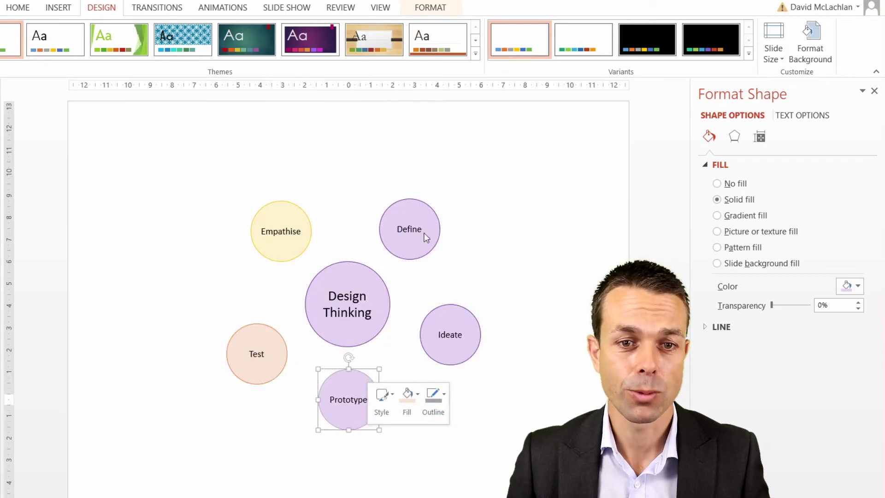
pyautogui.click(408, 394)
pyautogui.click(401, 194)
# Step: Give the "Ideate" circle a blue outline and a light blue fill
pyautogui.click(429, 312)
pyautogui.rightClick(429, 314)
pyautogui.click(494, 344)
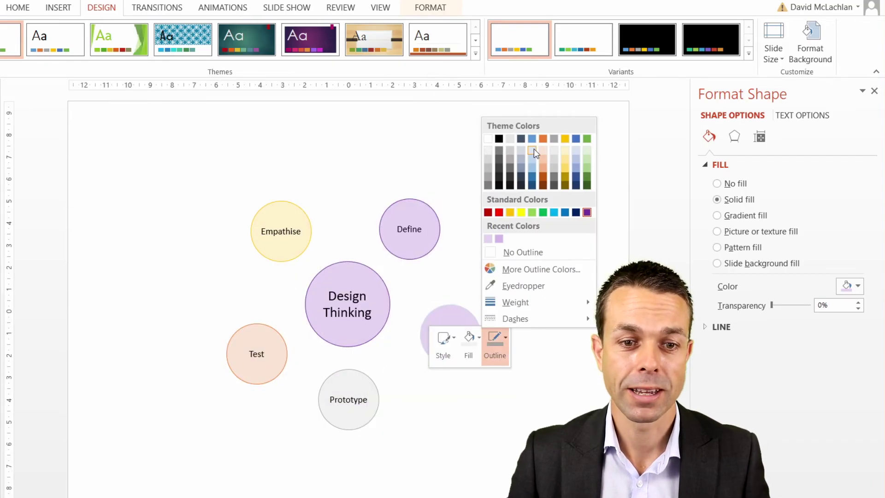
pyautogui.click(533, 147)
pyautogui.click(469, 341)
pyautogui.click(503, 132)
# Step: Give the "Define" circle a light green fill and a green outline
pyautogui.click(415, 207)
pyautogui.rightClick(414, 207)
pyautogui.click(455, 164)
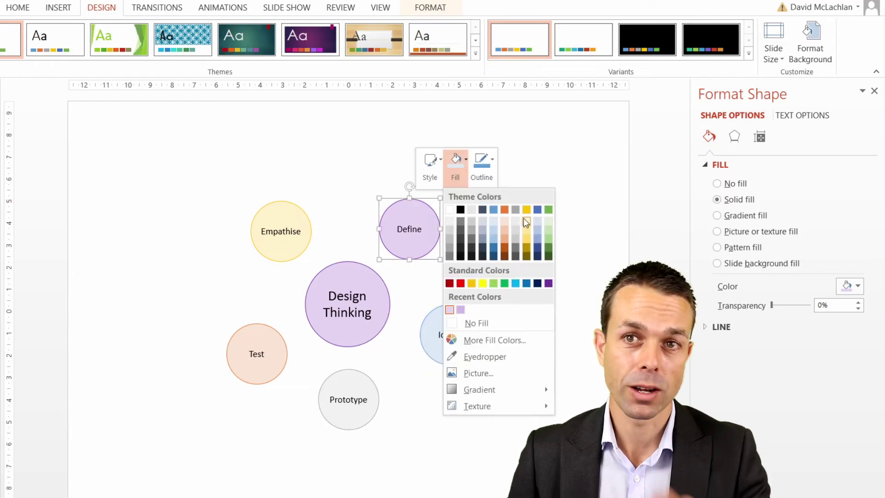
pyautogui.click(547, 221)
pyautogui.click(482, 161)
pyautogui.click(573, 218)
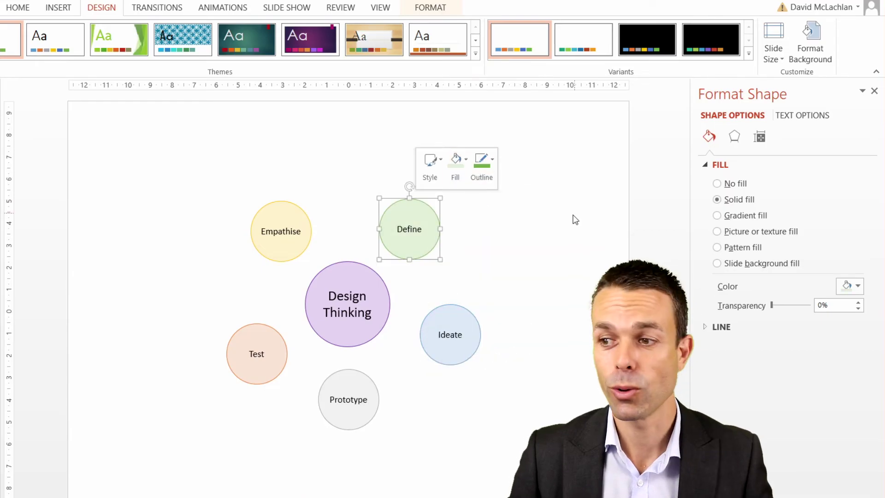
pyautogui.click(511, 231)
# Step: Draw a curved arrow connector from the upper-left edge of the "Design Thinking" circle to the right edge of the "Empathise" circle
pyautogui.click(19, 8)
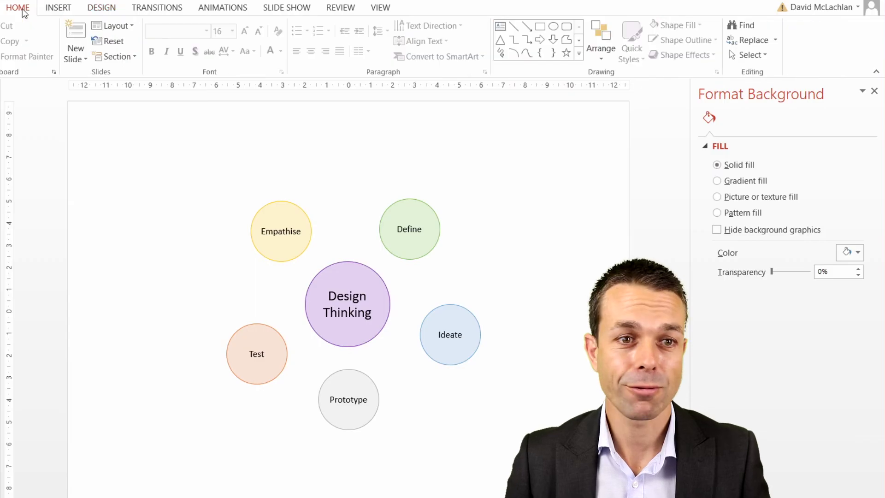
pyautogui.click(58, 8)
pyautogui.click(179, 42)
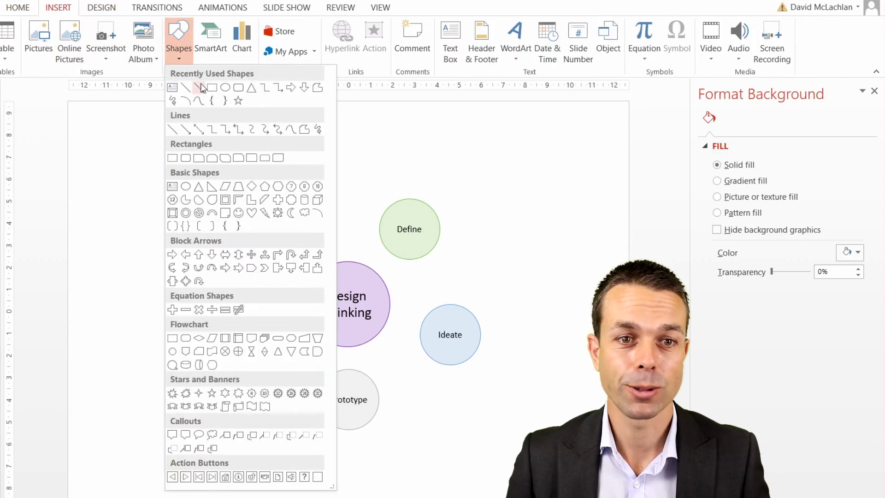
pyautogui.click(264, 130)
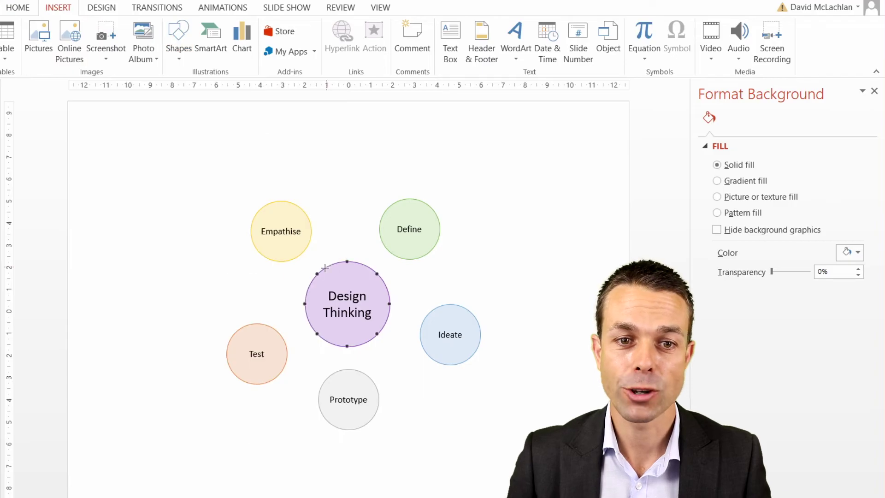
pyautogui.moveTo(318, 272); pyautogui.dragTo(311, 232)
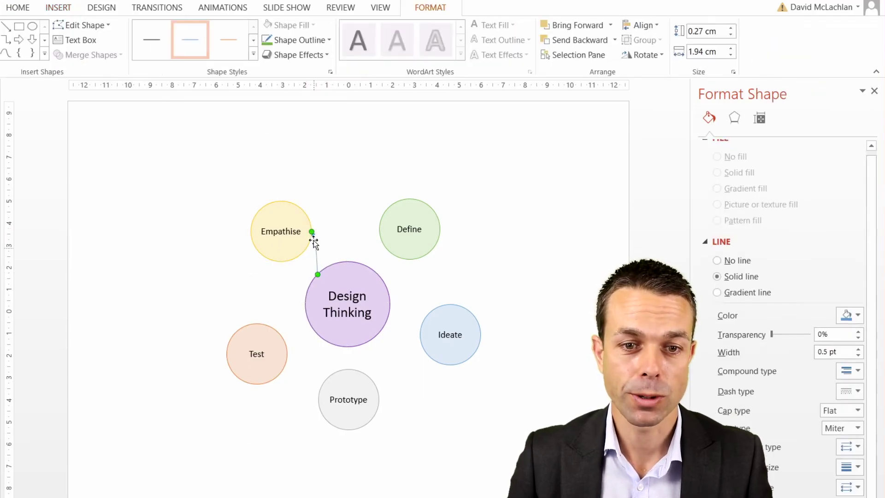
# Step: Set the curved connector's line weight to 2¼ pt and its colour to dark blue-grey
pyautogui.rightClick(317, 253)
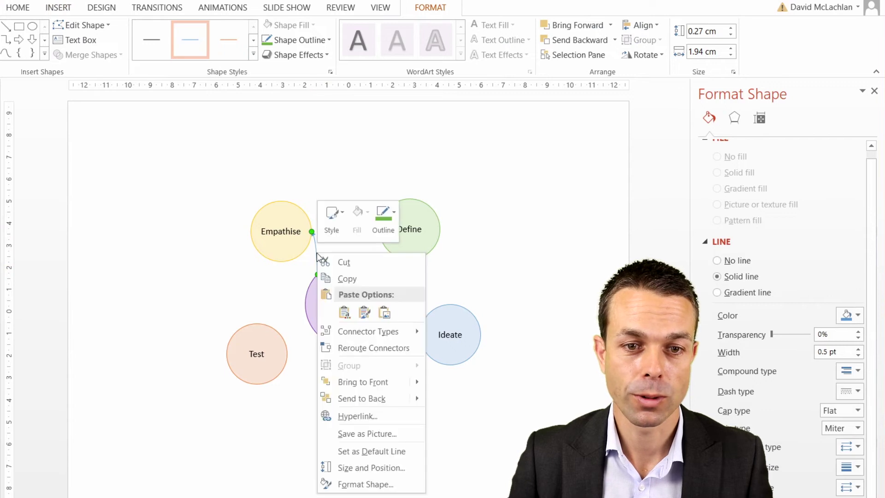
pyautogui.click(378, 223)
pyautogui.moveTo(480, 426)
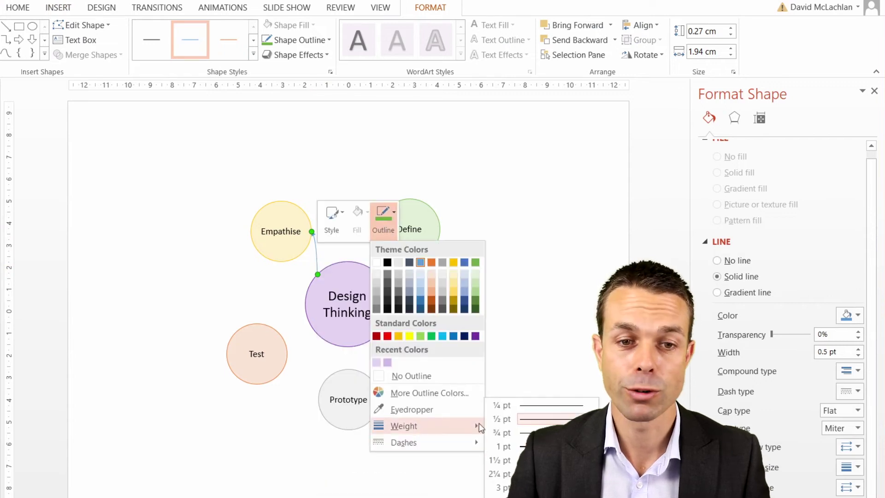
pyautogui.click(499, 473)
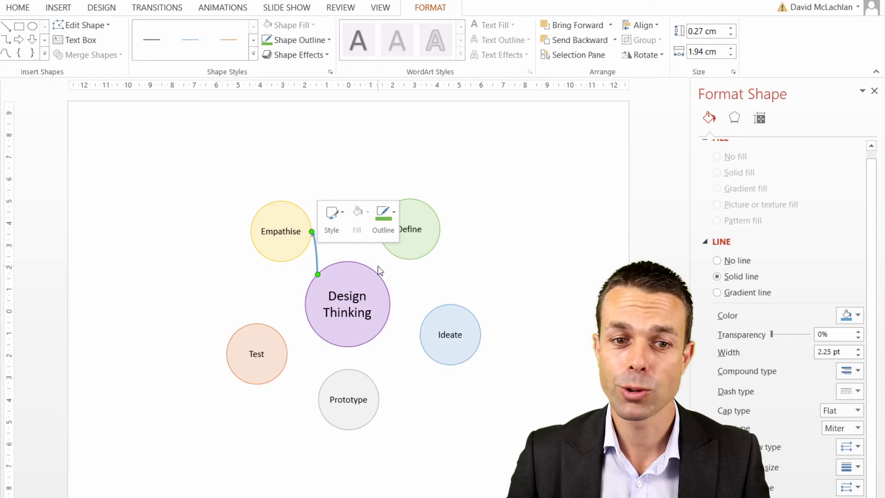
pyautogui.click(382, 216)
pyautogui.click(408, 261)
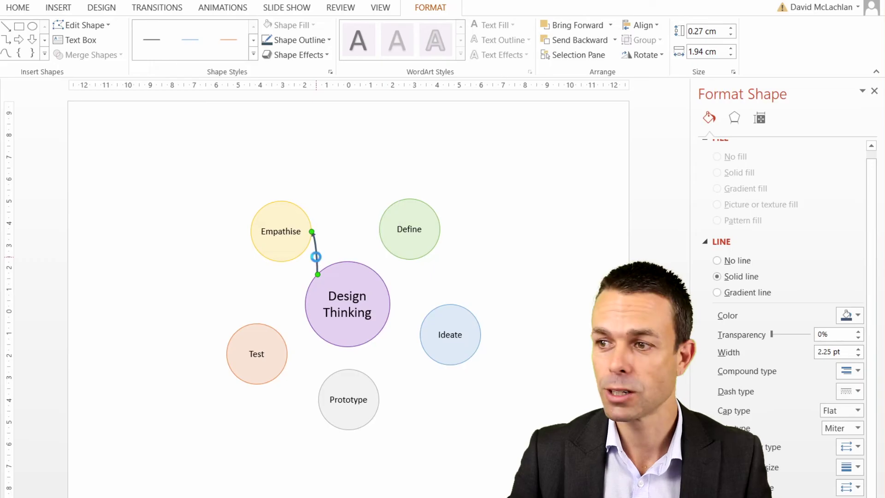
# Step: Copy the curved arrow and attach the copies from the central circle to the "Define", "Ideate", "Prototype" and "Test" circles
pyautogui.hotkey('ctrl', 'v')
pyautogui.moveTo(321, 241); pyautogui.dragTo(335, 240)
pyautogui.click(377, 237)
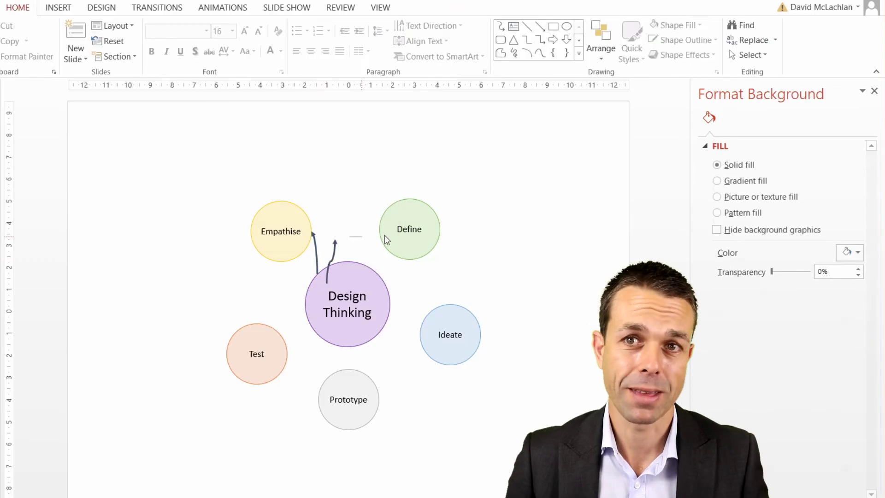
pyautogui.click(335, 240)
pyautogui.moveTo(336, 237); pyautogui.dragTo(387, 239)
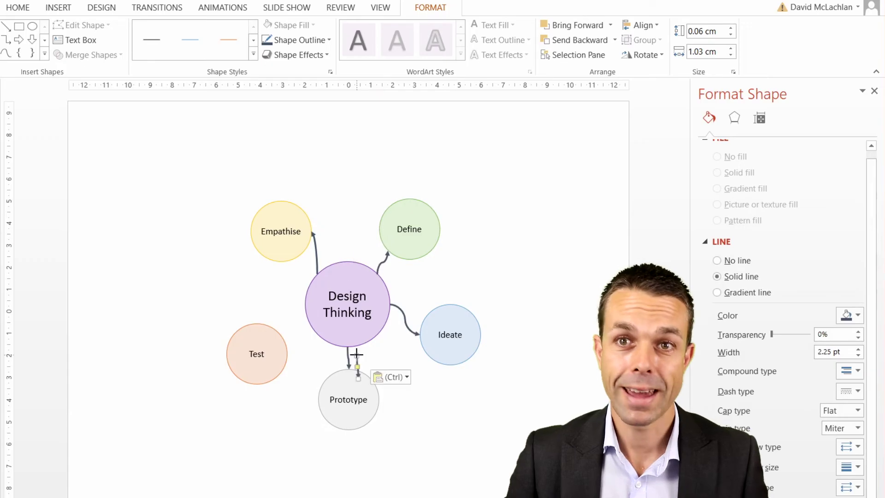
pyautogui.moveTo(356, 355); pyautogui.dragTo(317, 334)
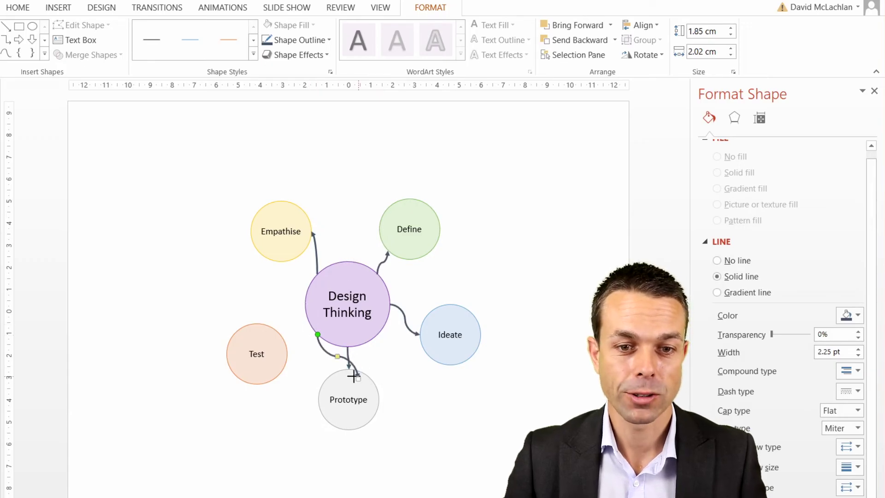
pyautogui.moveTo(353, 376); pyautogui.dragTo(286, 354)
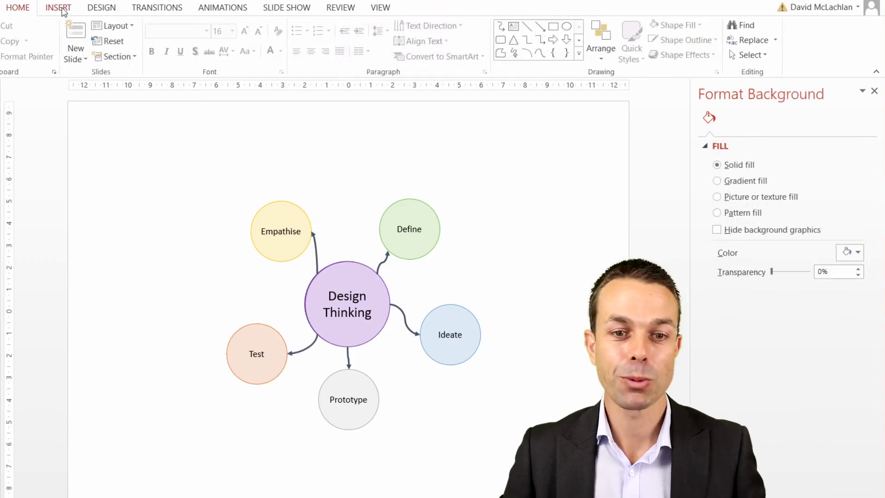
# Step: Draw a rounded rectangle about 2.6 cm wide and 1.6 cm high above and left of "Empathise", and make its corners rounder
pyautogui.click(63, 10)
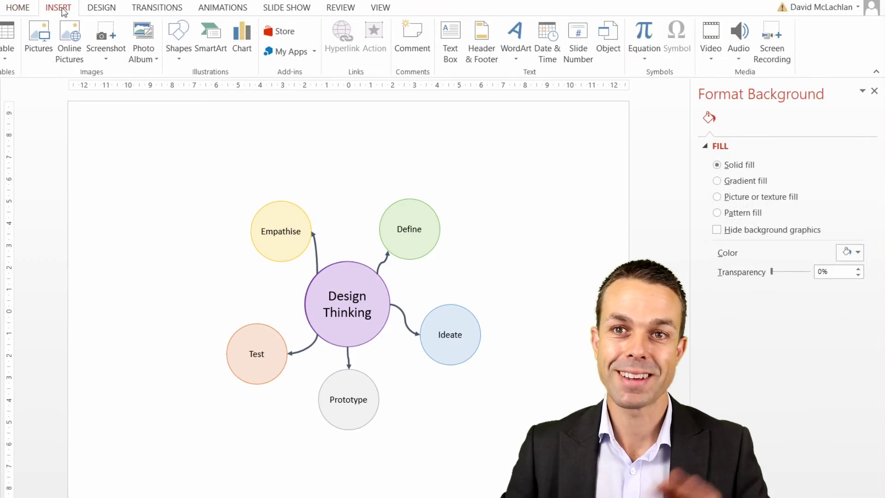
pyautogui.click(178, 40)
pyautogui.click(254, 93)
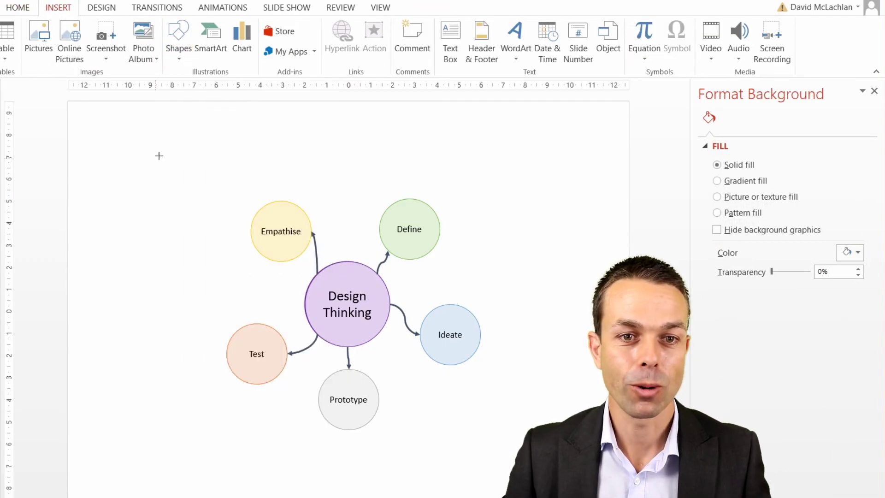
pyautogui.moveTo(164, 155); pyautogui.dragTo(221, 190)
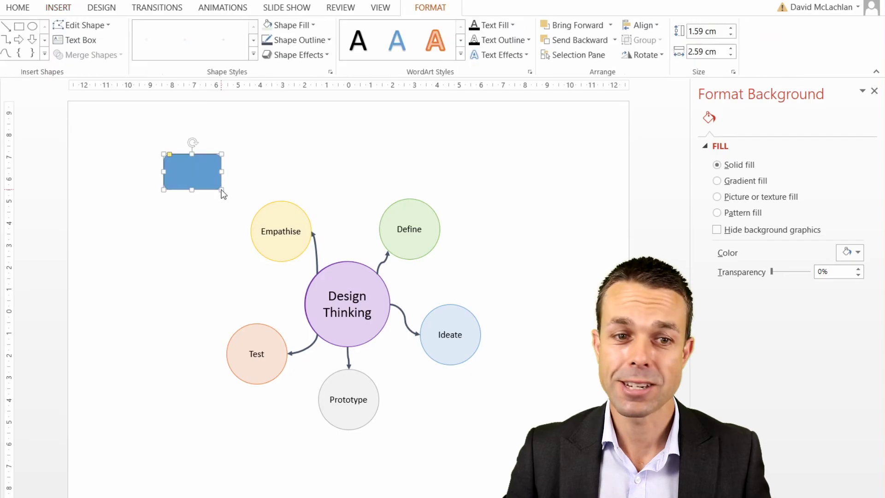
pyautogui.rightClick(203, 156)
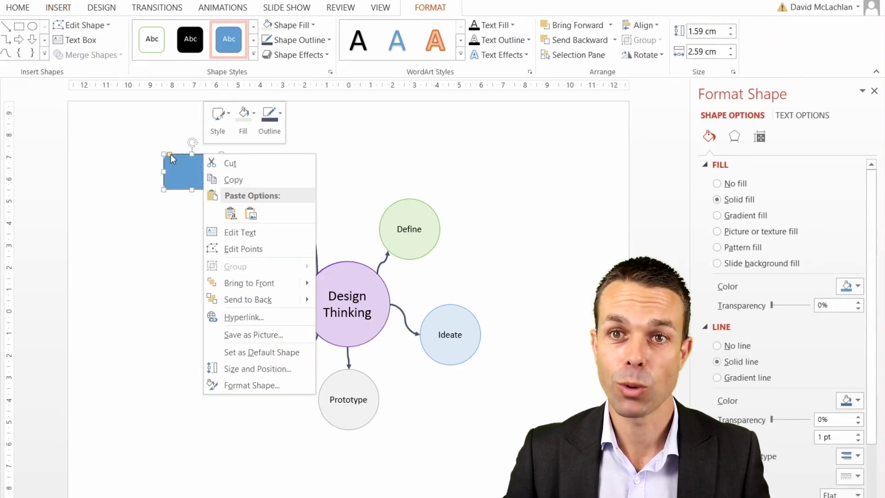
pyautogui.click(170, 155)
pyautogui.moveTo(170, 156); pyautogui.dragTo(175, 158)
# Step: Give the rounded rectangle a yellow outline and a light yellow fill to match the "Empathise" circle
pyautogui.rightClick(203, 157)
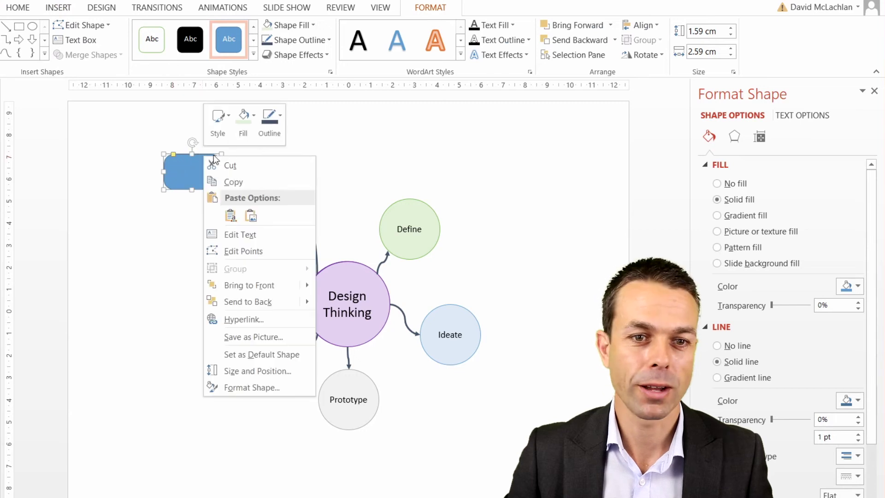
pyautogui.click(276, 123)
pyautogui.click(340, 164)
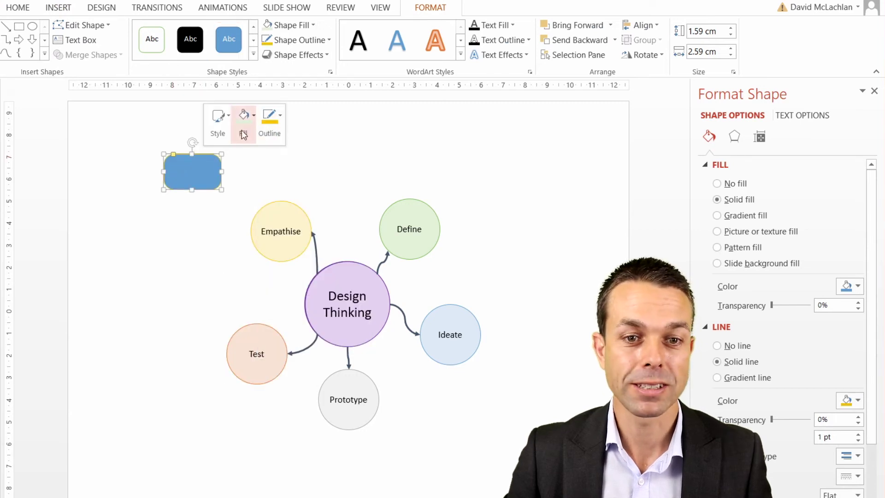
pyautogui.click(243, 119)
pyautogui.click(314, 177)
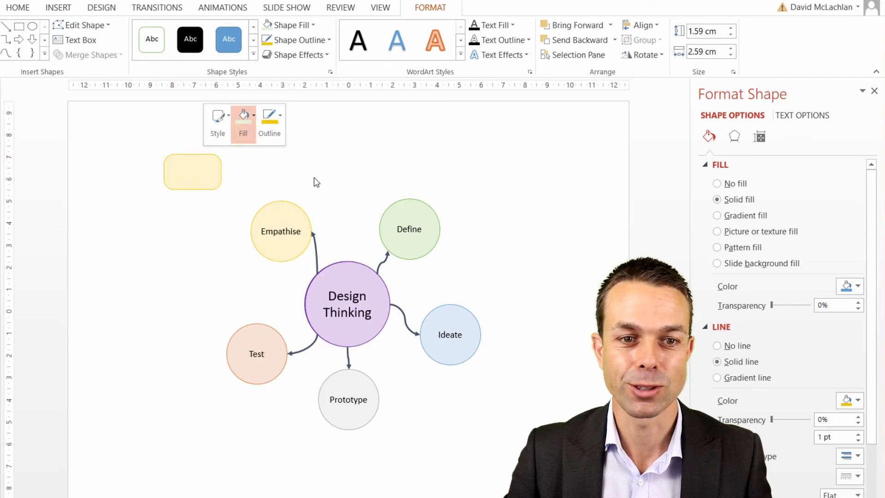
# Step: Copy the curved arrow and attach the copy from the "Empathise" circle to the yellow rounded rectangle
pyautogui.click(314, 253)
pyautogui.click(316, 254)
pyautogui.hotkey('ctrl', 'c')
pyautogui.hotkey('ctrl', 'v')
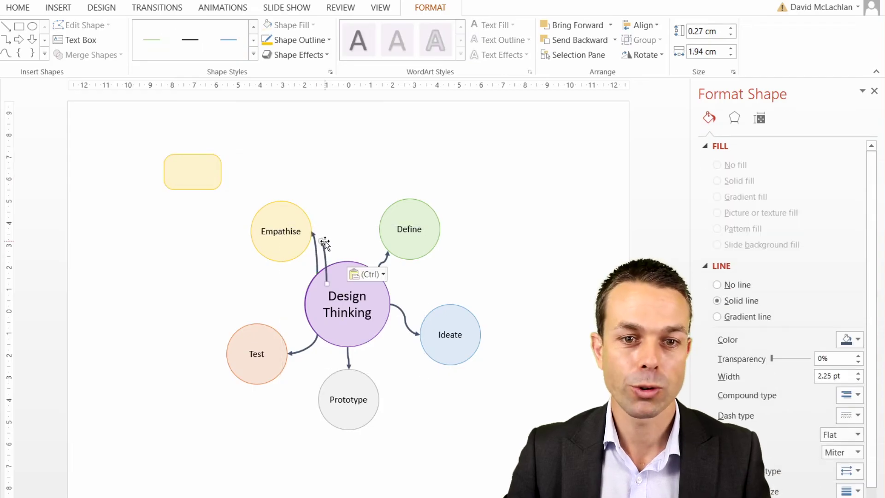
pyautogui.moveTo(324, 245); pyautogui.dragTo(225, 170)
pyautogui.moveTo(326, 282); pyautogui.dragTo(261, 210)
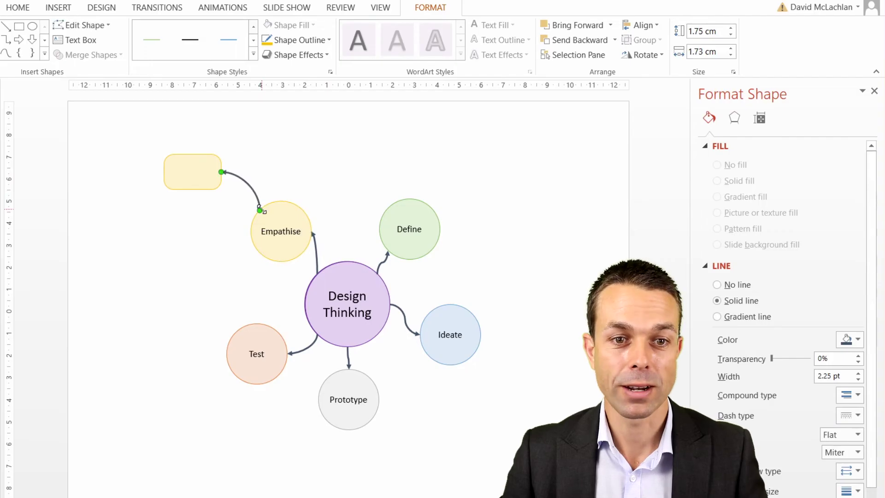
# Step: Set the yellow rectangle's left and right text margins to 0.1 cm and its top and bottom margins to 0 cm
pyautogui.click(195, 158)
pyautogui.rightClick(196, 156)
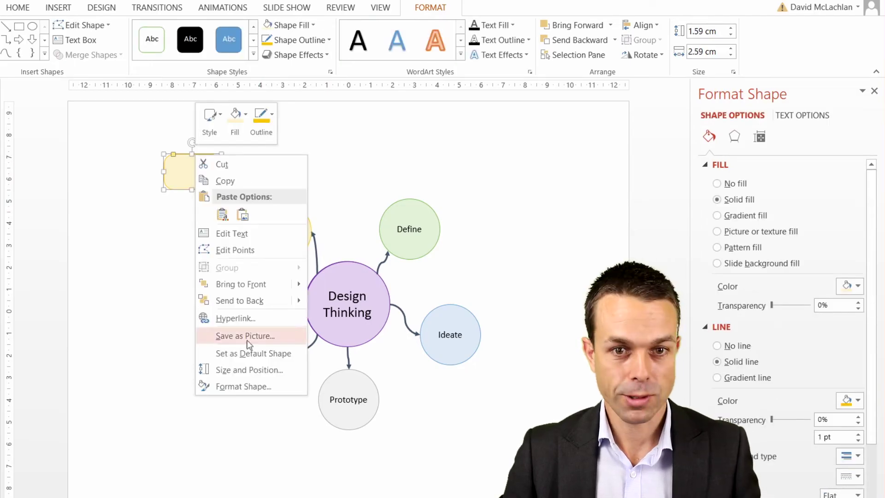
pyautogui.click(247, 388)
pyautogui.click(759, 137)
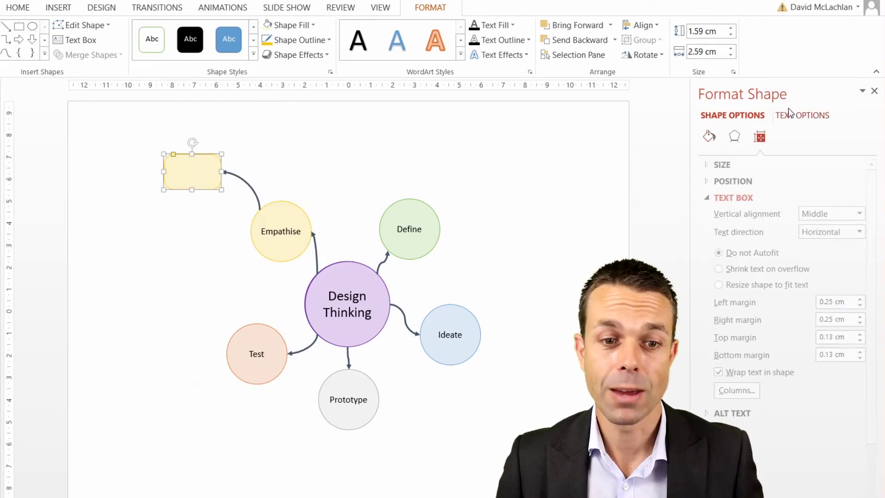
pyautogui.click(791, 116)
pyautogui.click(760, 137)
pyautogui.click(858, 272)
pyautogui.click(858, 272)
pyautogui.click(858, 272)
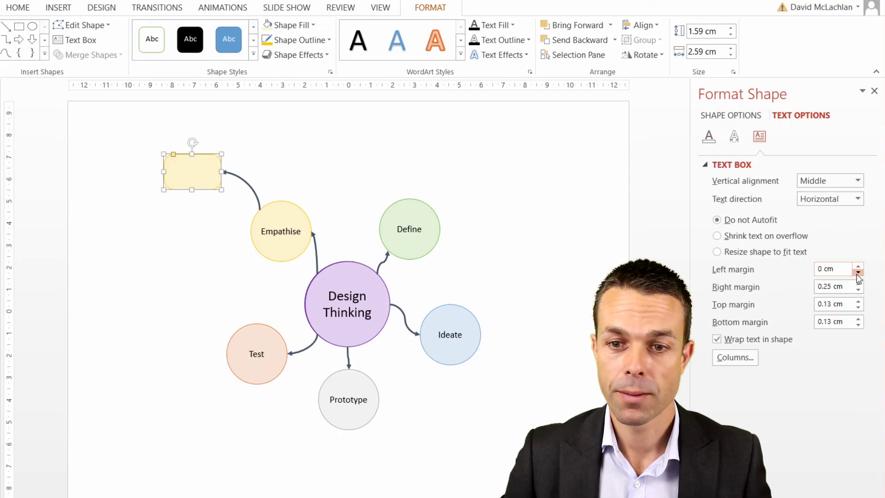
pyautogui.click(858, 307)
pyautogui.click(858, 307)
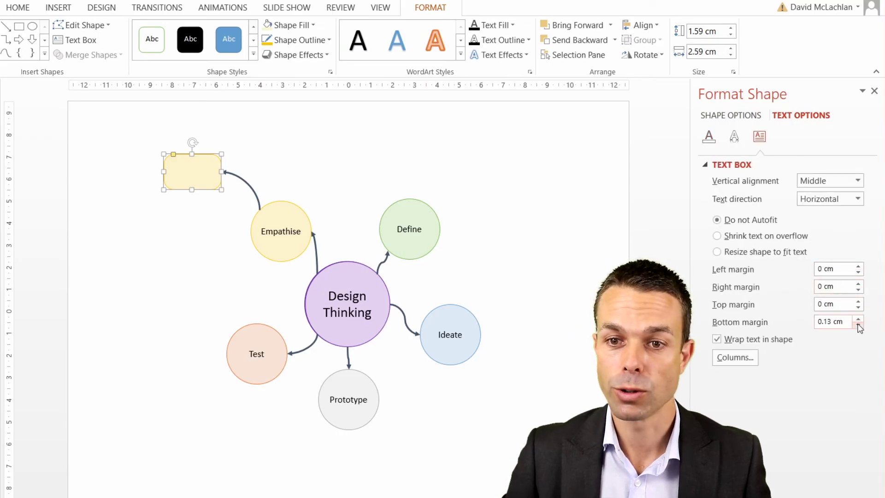
pyautogui.click(858, 283)
pyautogui.click(858, 265)
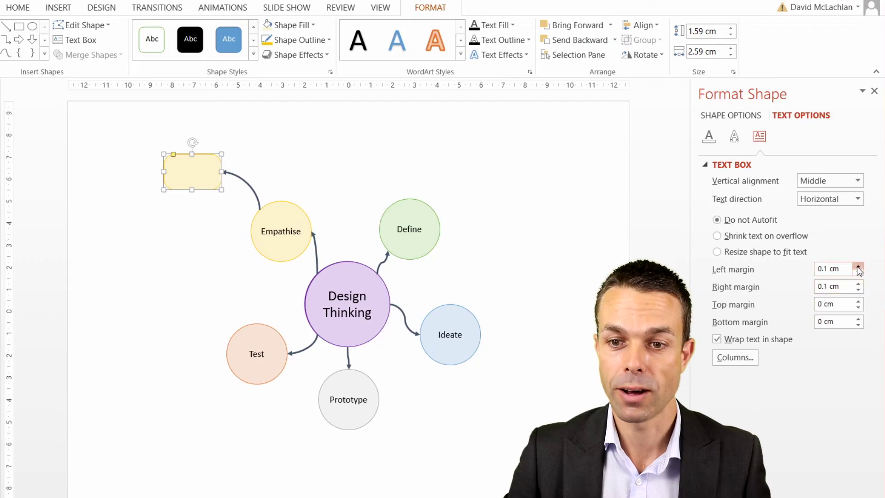
# Step: Enter "Learn About the Audience" in the yellow rectangle and format the text at size 11 in a dark colour
pyautogui.rightClick(206, 157)
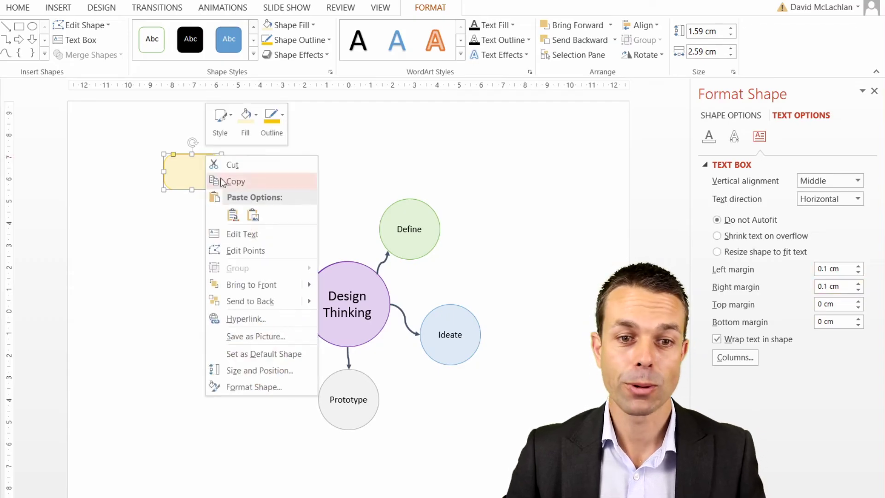
pyautogui.click(259, 234)
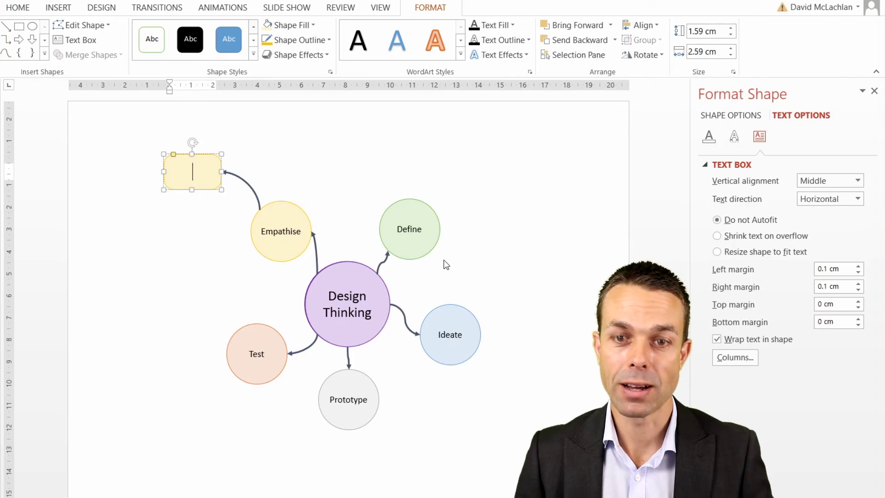
pyautogui.write('Learn About')
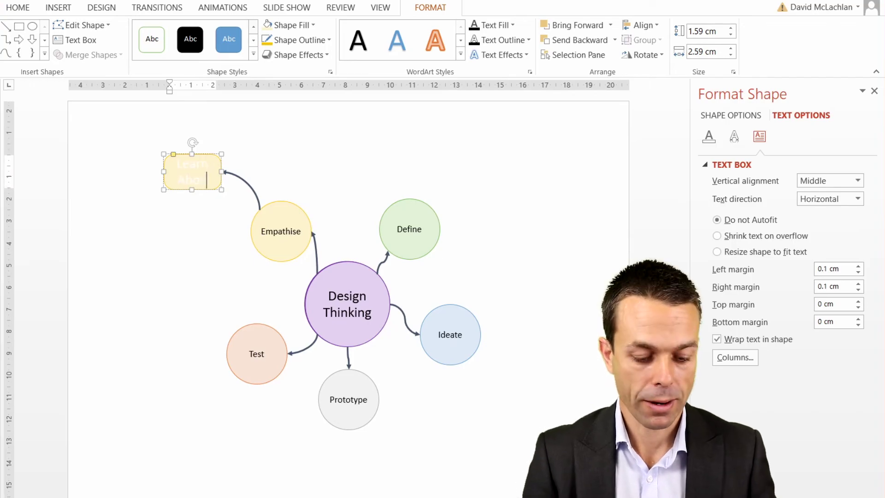
pyautogui.press('Return')
pyautogui.write('the Audience')
pyautogui.hotkey('ctrl', 'a')
pyautogui.click(17, 8)
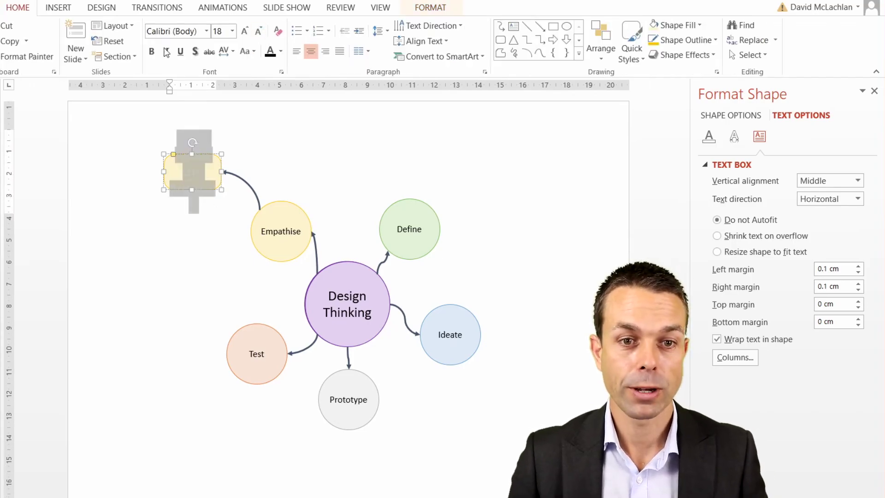
pyautogui.doubleClick(258, 32)
pyautogui.doubleClick(258, 32)
pyautogui.click(270, 51)
# Step: Place a copy of the yellow rectangle below the original and change its text to "Observe and interview"
pyautogui.click(210, 154)
pyautogui.hotkey('ctrl', 'c')
pyautogui.hotkey('ctrl', 'v')
pyautogui.moveTo(216, 165); pyautogui.dragTo(202, 205)
pyautogui.moveTo(164, 212); pyautogui.dragTo(226, 223)
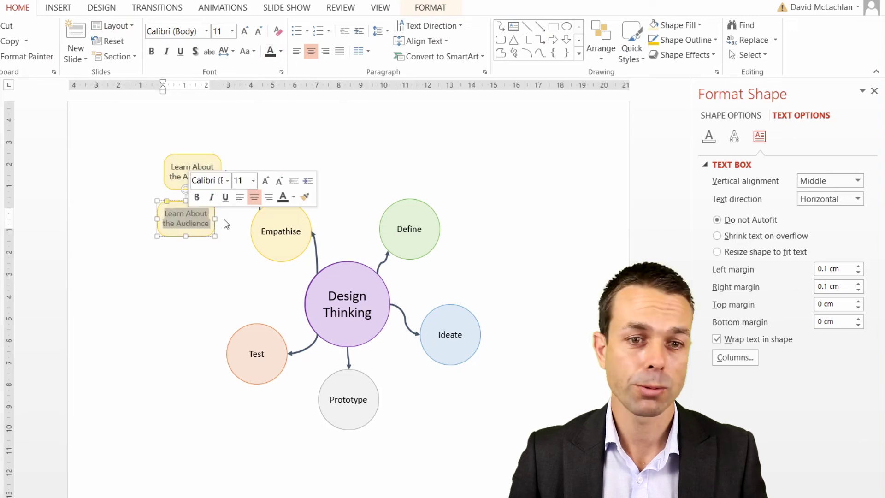
pyautogui.write('Observe and interview')
pyautogui.click(203, 238)
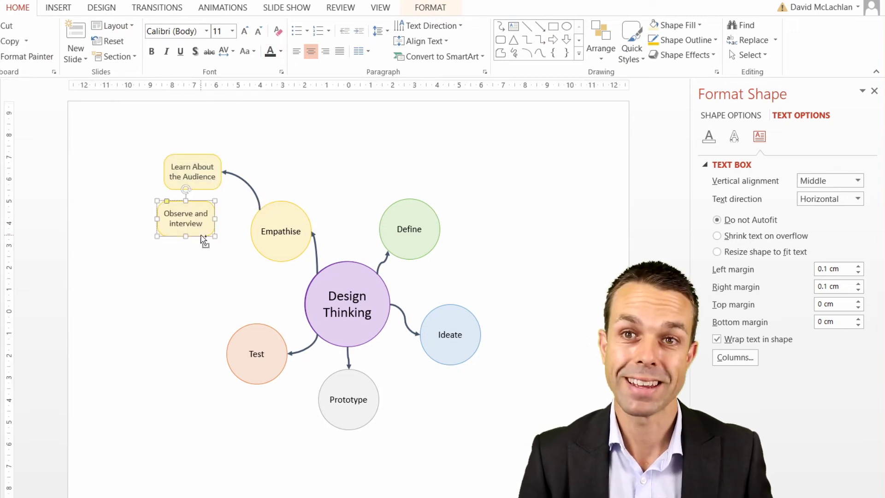
# Step: Place a copy of the "Observe and interview" rectangle below it and change its text to "Ask questions and listen"
pyautogui.hotkey('ctrl', 'c')
pyautogui.hotkey('ctrl', 'v')
pyautogui.moveTo(209, 249); pyautogui.dragTo(201, 287)
pyautogui.tripleClick(190, 270)
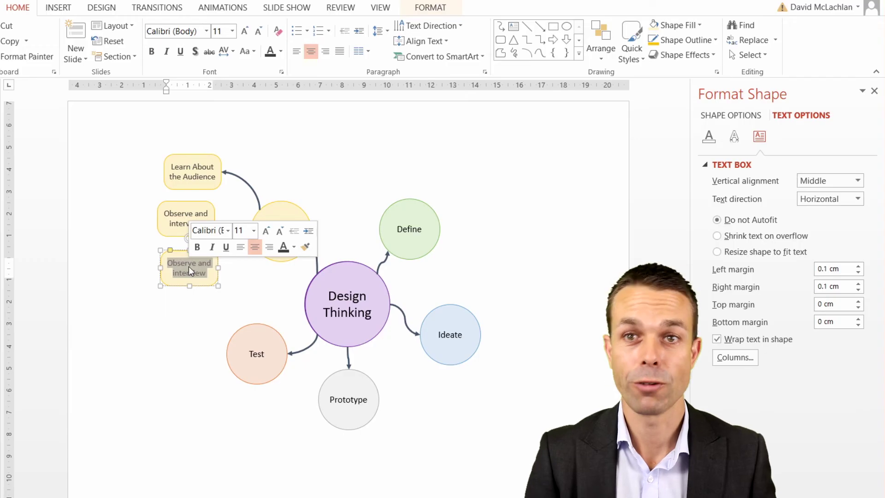
pyautogui.write('Ask Que')
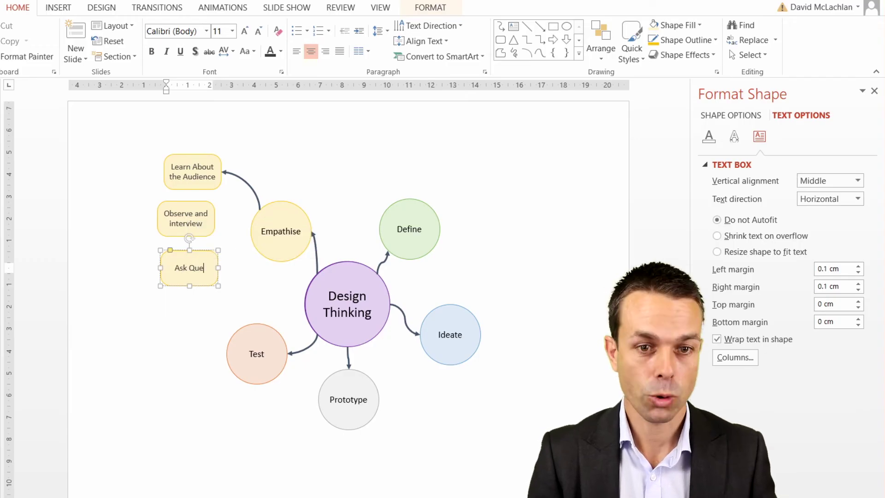
pyautogui.write('stion and listen')
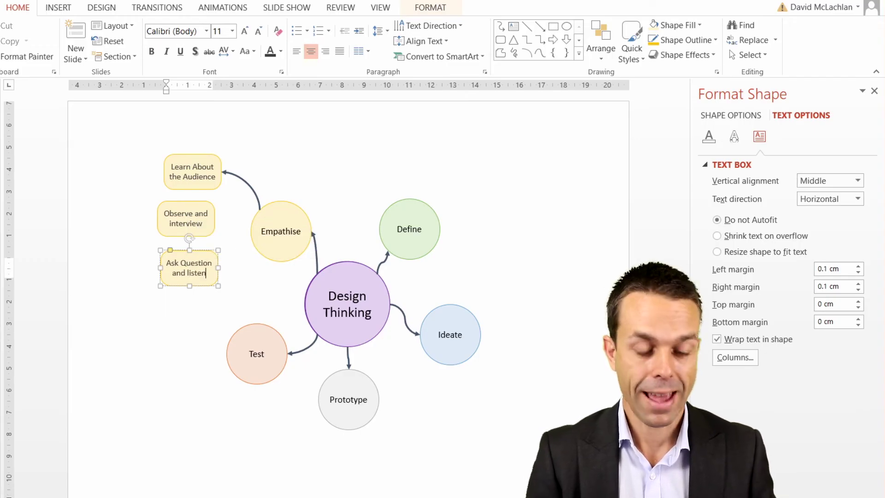
pyautogui.write('s')
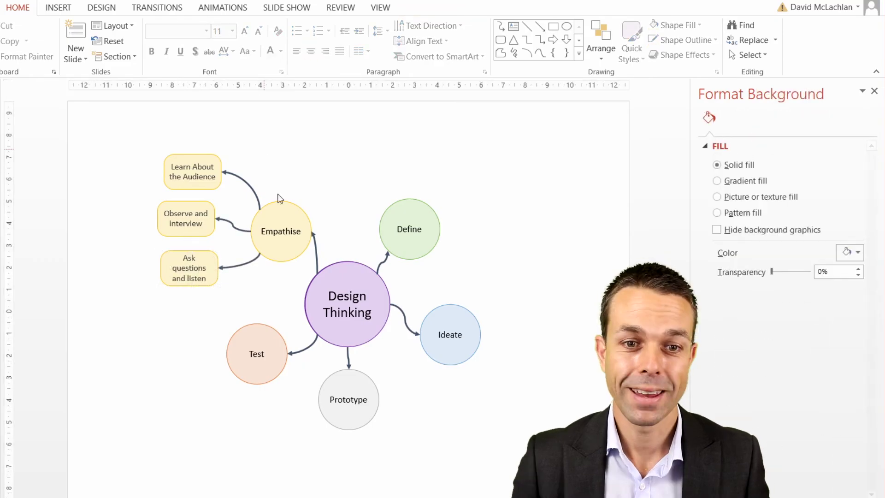
# Step: Move the "Empathise" circle up slightly so it lines up with the three yellow rectangles
pyautogui.click(286, 203)
pyautogui.moveTo(295, 204)
pyautogui.mouseDown()
pyautogui.moveTo(298, 166)
pyautogui.moveTo(295, 216)
pyautogui.moveTo(302, 151)
pyautogui.moveTo(292, 206)
pyautogui.moveTo(293, 163)
pyautogui.moveTo(293, 195)
pyautogui.mouseUp()
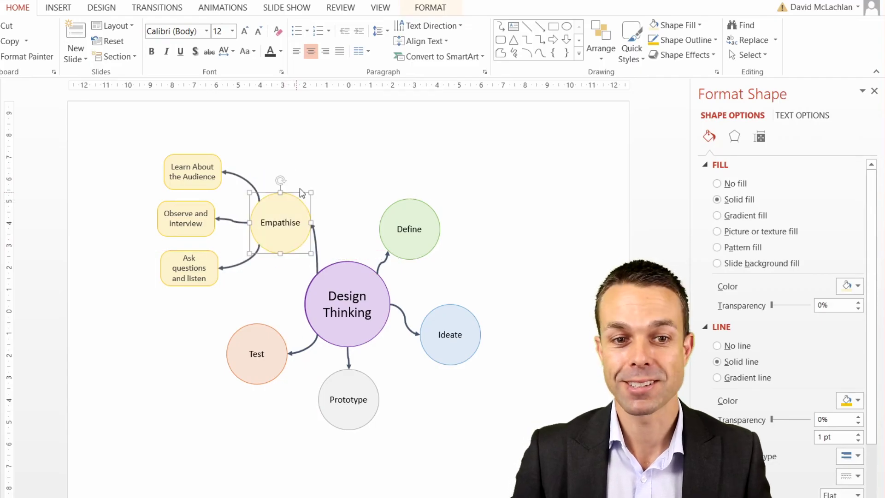
pyautogui.click(308, 151)
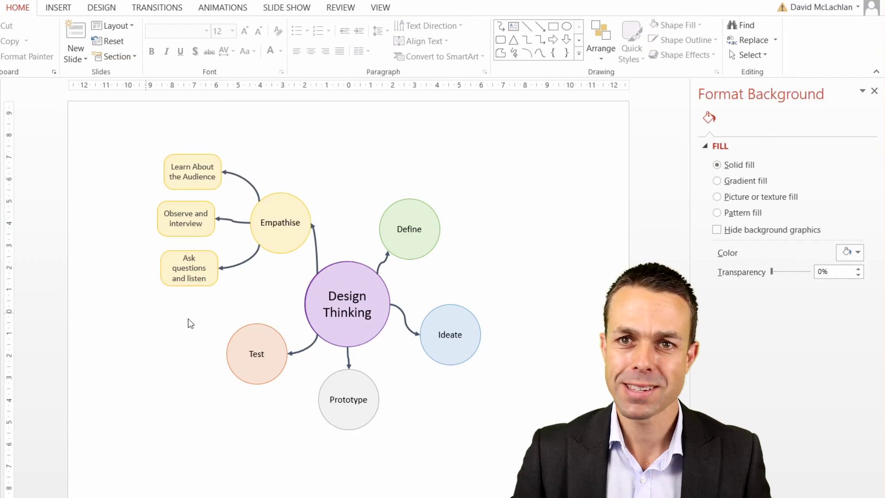
# Step: Copy the "Ask questions and listen" rectangle to the left of "Test" and give it an orange outline and light orange fill
pyautogui.scroll(2, 203, 310)
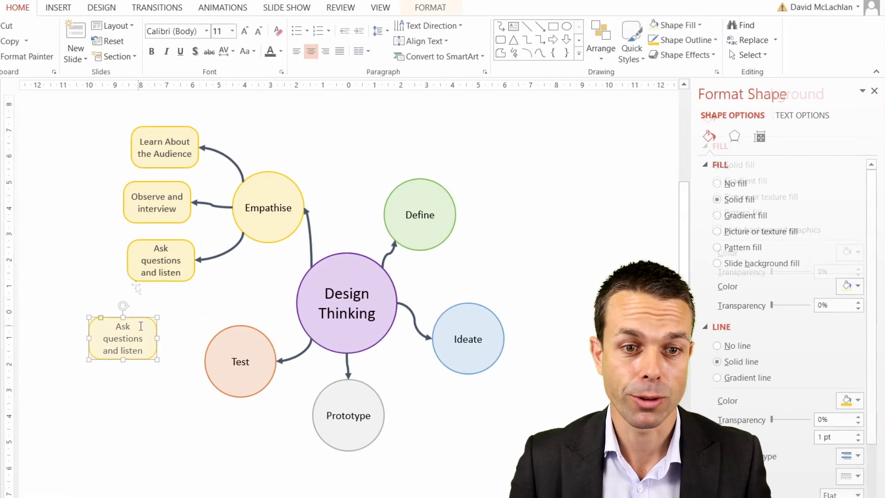
pyautogui.rightClick(133, 322)
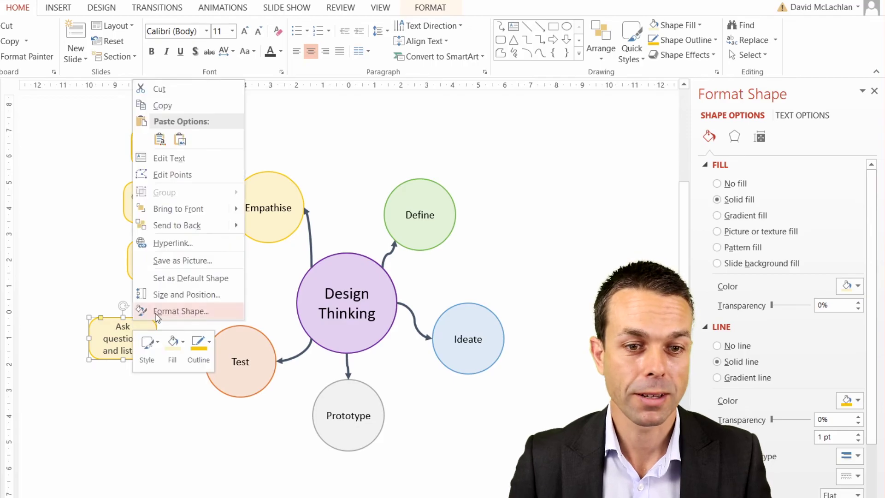
pyautogui.click(198, 346)
pyautogui.click(250, 154)
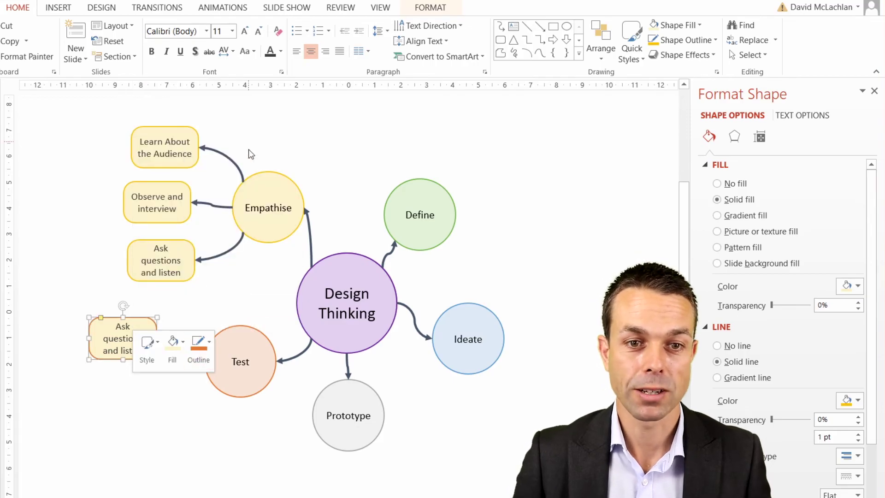
pyautogui.click(173, 343)
pyautogui.click(225, 139)
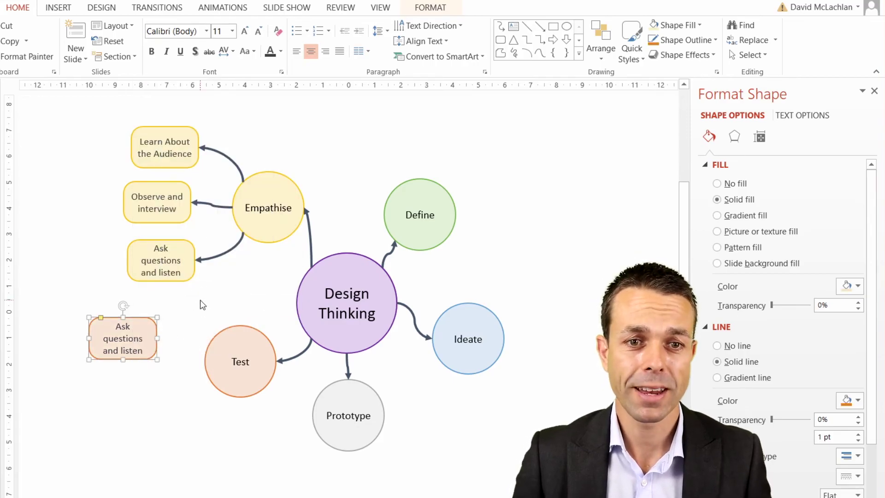
# Step: Copy a curved arrow from the "Empathise" branch and attach it from the "Test" circle to the orange rectangle
pyautogui.click(200, 299)
pyautogui.click(223, 251)
pyautogui.hotkey('ctrl', 'c')
pyautogui.hotkey('ctrl', 'v')
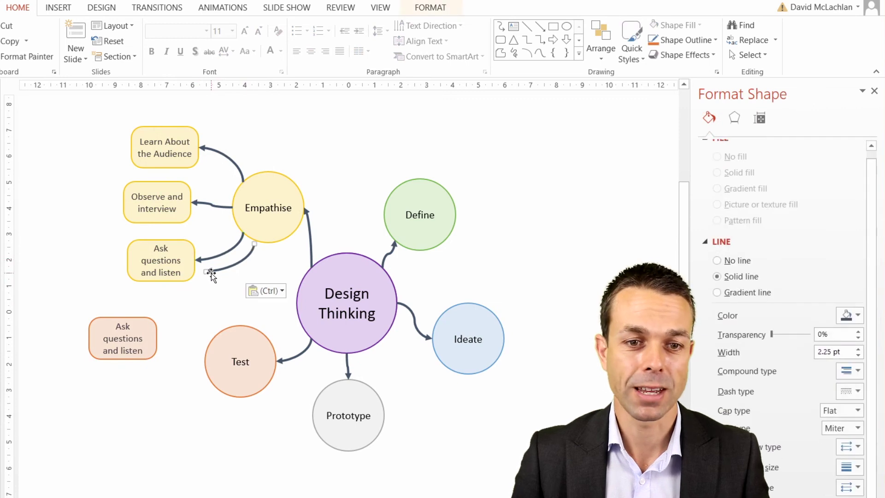
pyautogui.moveTo(211, 273); pyautogui.dragTo(157, 339)
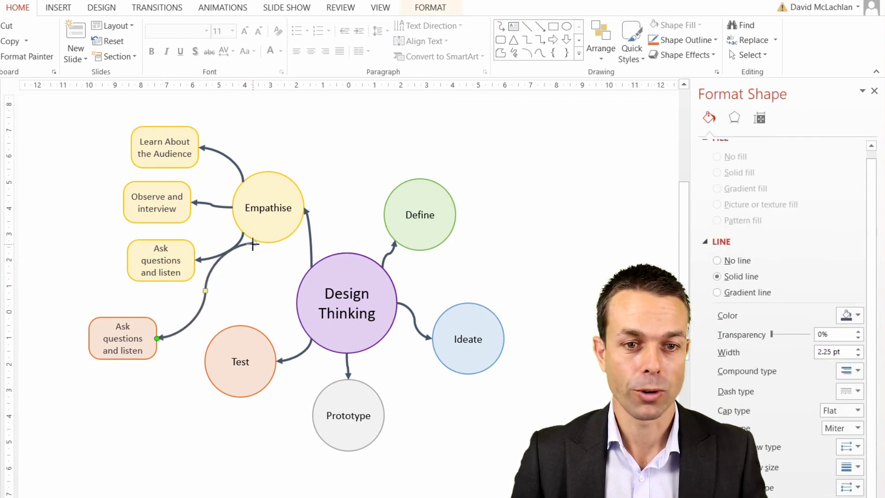
pyautogui.moveTo(253, 244); pyautogui.dragTo(215, 335)
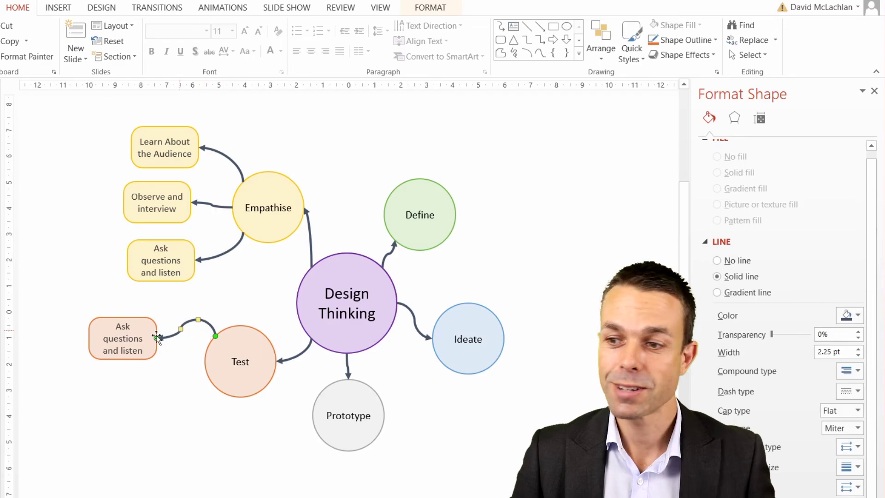
# Step: Change the orange rectangle's text to "User testing and surveys"
pyautogui.tripleClick(122, 327)
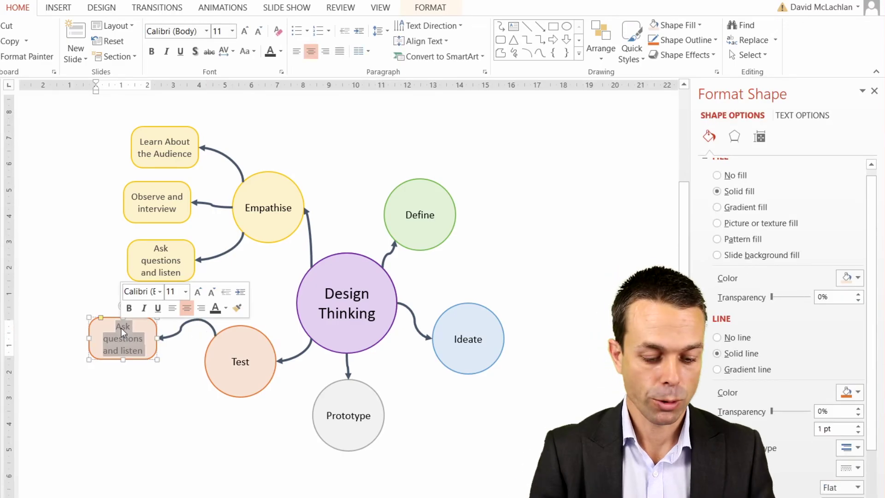
pyautogui.write('User testing and ')
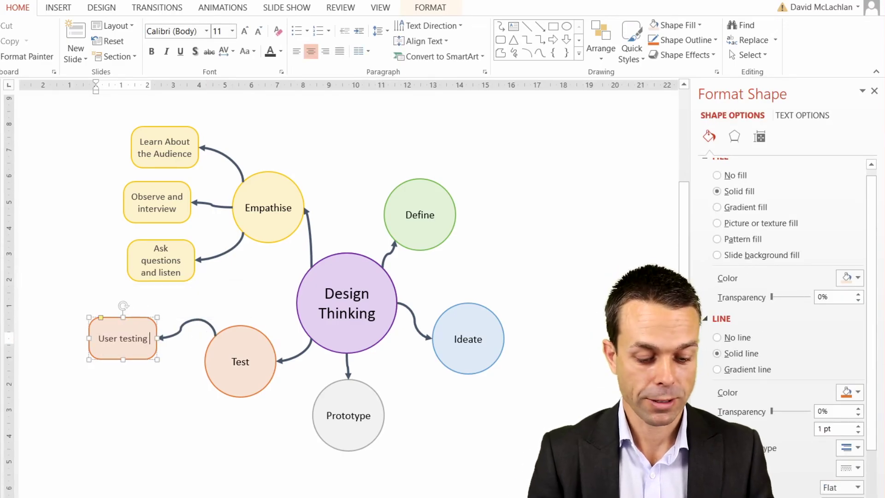
pyautogui.write('sur')
pyautogui.write('veys')
# Step: Label the orange copy below "User testing and surveys" as "Gather learnings", and add another copy beneath it reading "Iterate and scale"
pyautogui.tripleClick(145, 401)
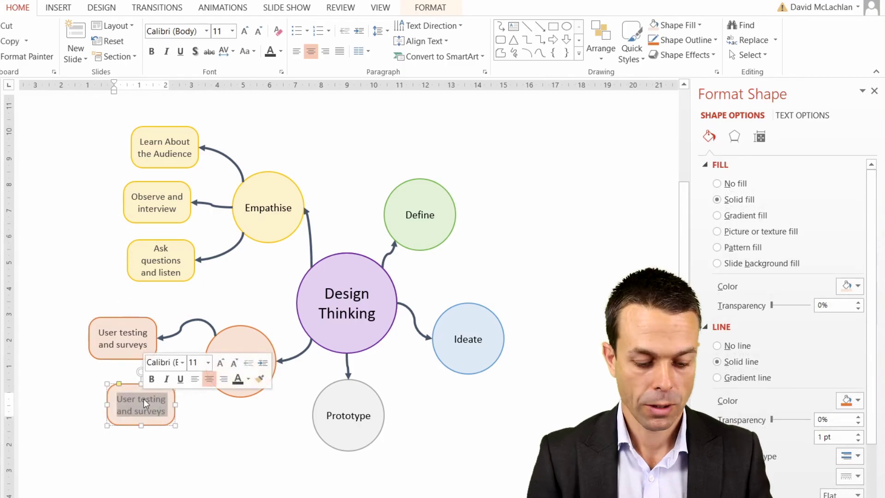
pyautogui.write('Gather l')
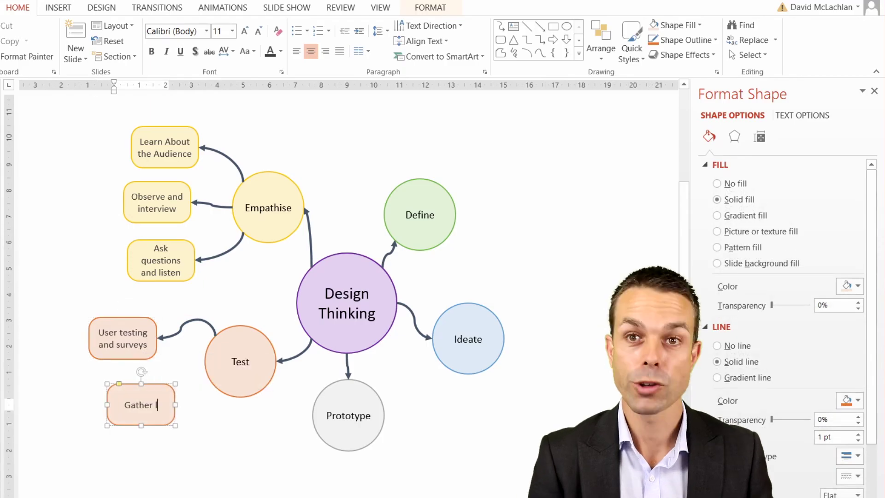
pyautogui.write('earnings')
pyautogui.hotkey('ctrl', 'd')
pyautogui.tripleClick(140, 455)
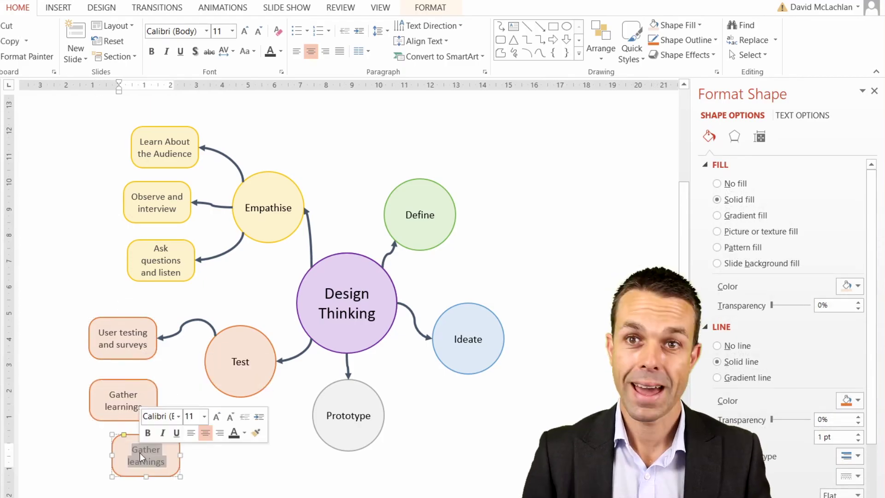
pyautogui.write('Iterate')
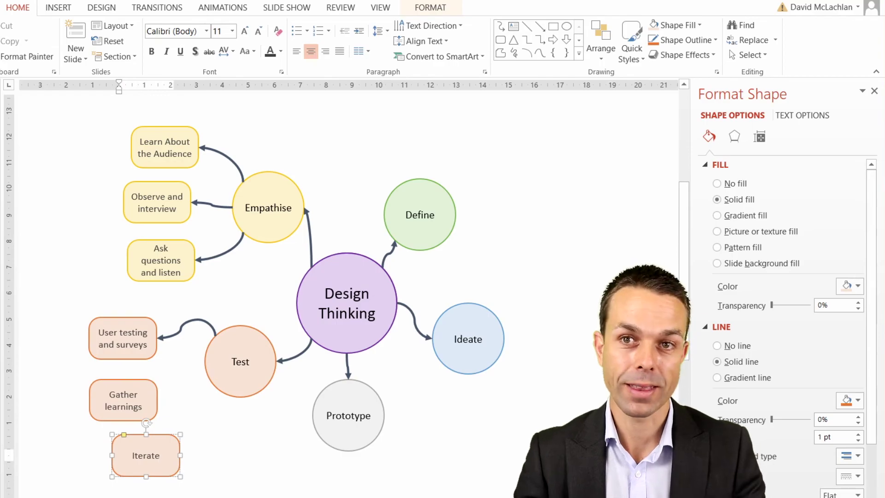
pyautogui.write(' and scale')
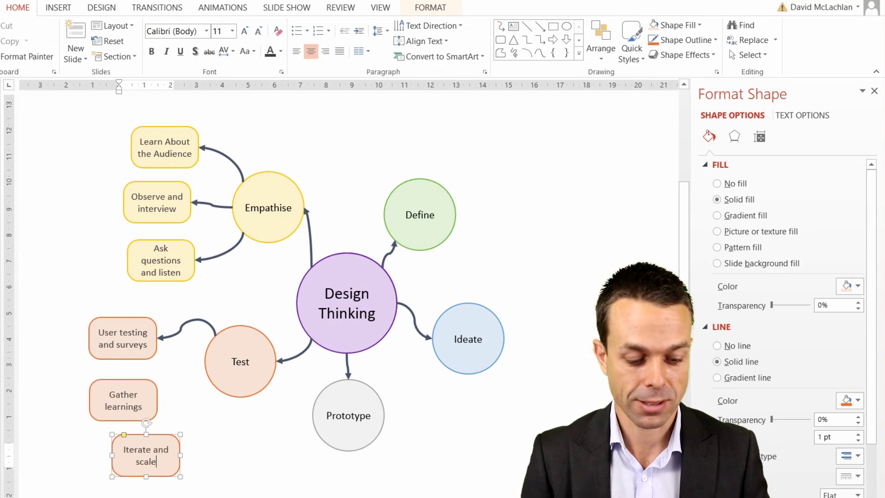
# Step: Duplicate the curved arrow beside "Test" and attach copies from "Test" to "Gather learnings" and to "Iterate and scale"
pyautogui.click(181, 329)
pyautogui.hotkey('ctrl', 'c')
pyautogui.hotkey('ctrl', 'v')
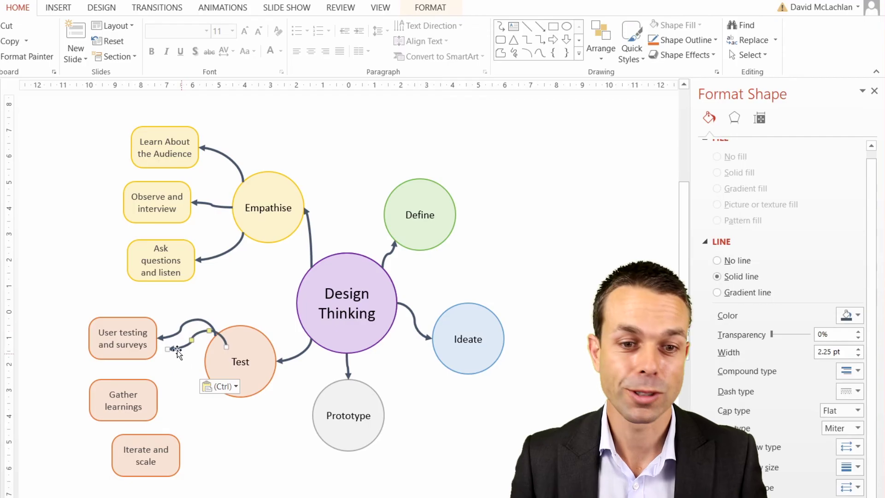
pyautogui.click(168, 346)
pyautogui.click(173, 349)
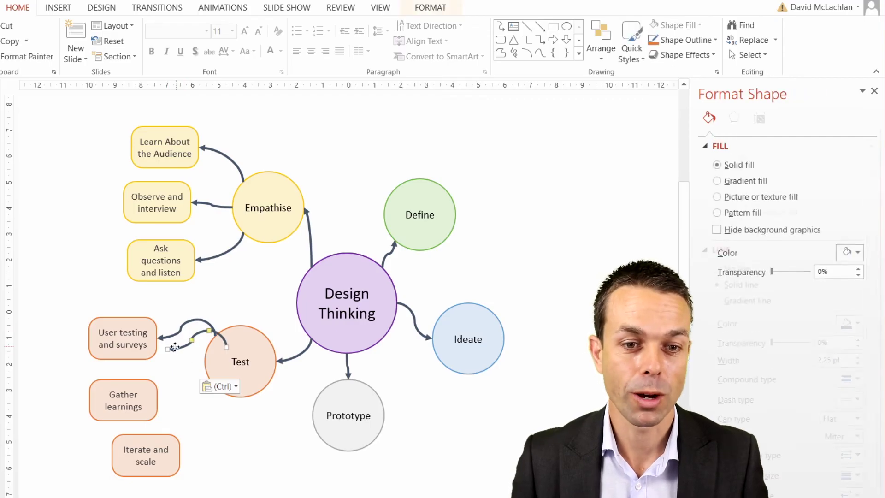
pyautogui.moveTo(167, 349); pyautogui.dragTo(157, 399)
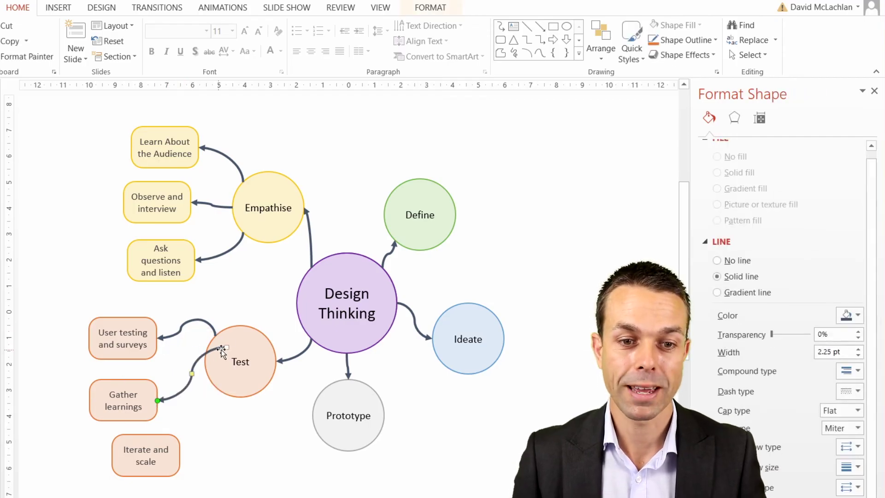
pyautogui.moveTo(226, 345); pyautogui.dragTo(206, 361)
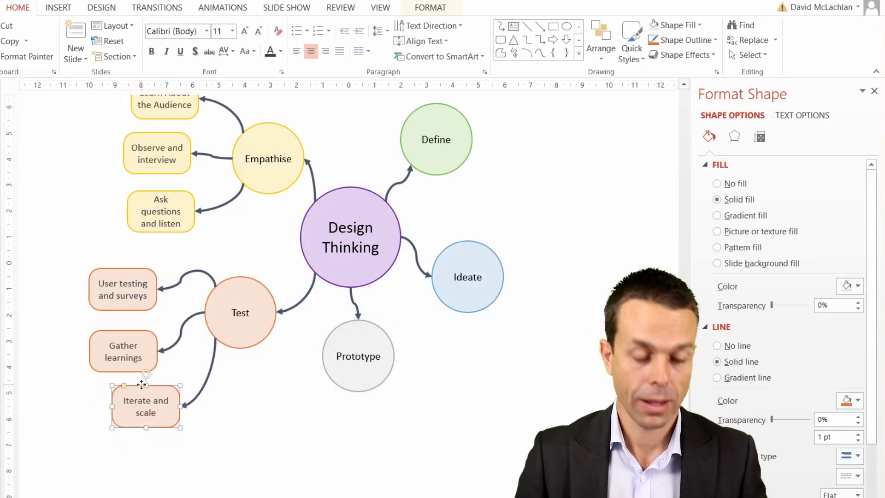
pyautogui.hotkey('ctrl', 'v')
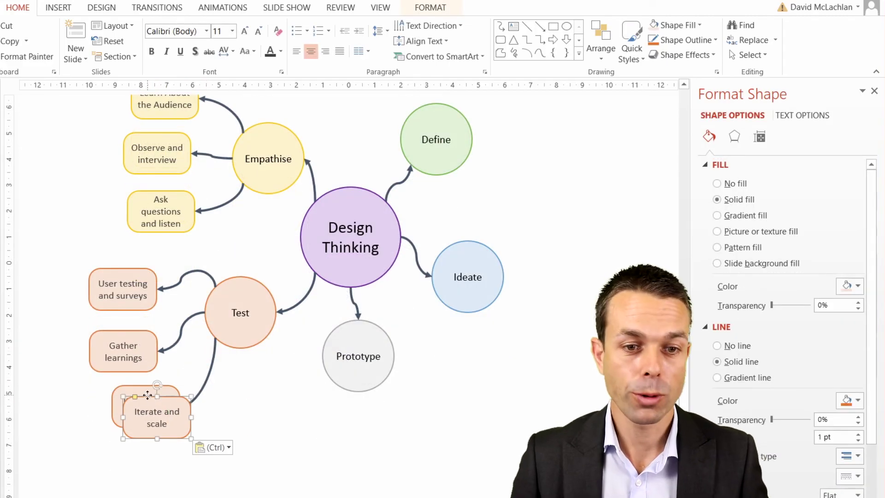
# Step: Place a copy of the "Iterate and scale" rectangle below "Prototype" and replace its text with "...."
pyautogui.moveTo(155, 397); pyautogui.dragTo(291, 399)
pyautogui.tripleClick(284, 423)
pyautogui.write('...')
pyautogui.click(298, 399)
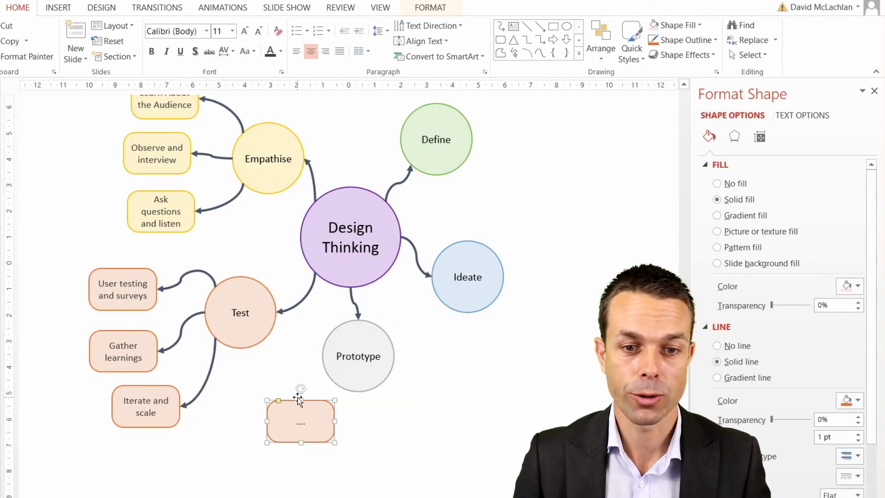
# Step: Give the rectangle below "Prototype" a grey outline and a light grey fill
pyautogui.rightClick(293, 401)
pyautogui.click(359, 426)
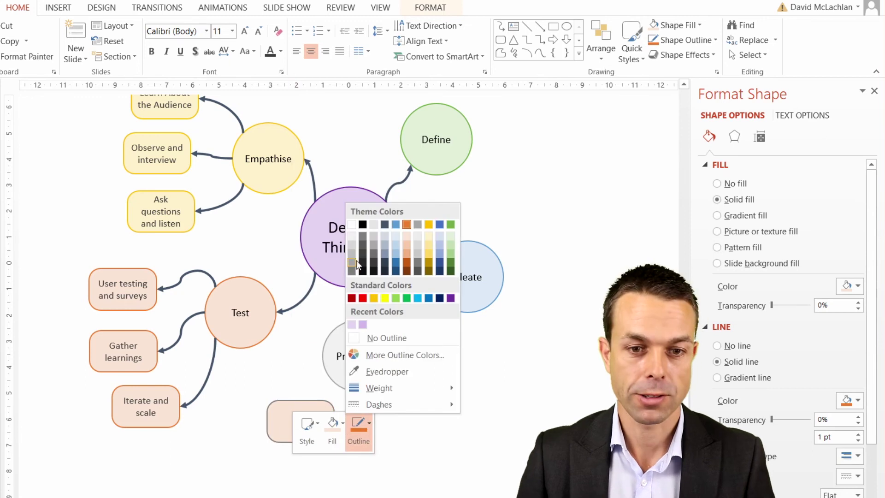
pyautogui.click(363, 237)
pyautogui.click(335, 423)
pyautogui.click(325, 222)
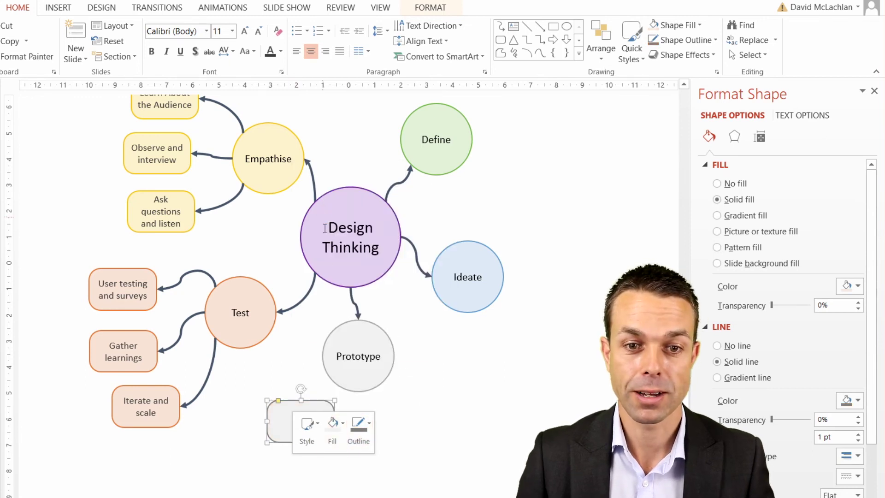
# Step: Change the grey rectangle's placeholder text to "Act small, fail fast"
pyautogui.click(288, 429)
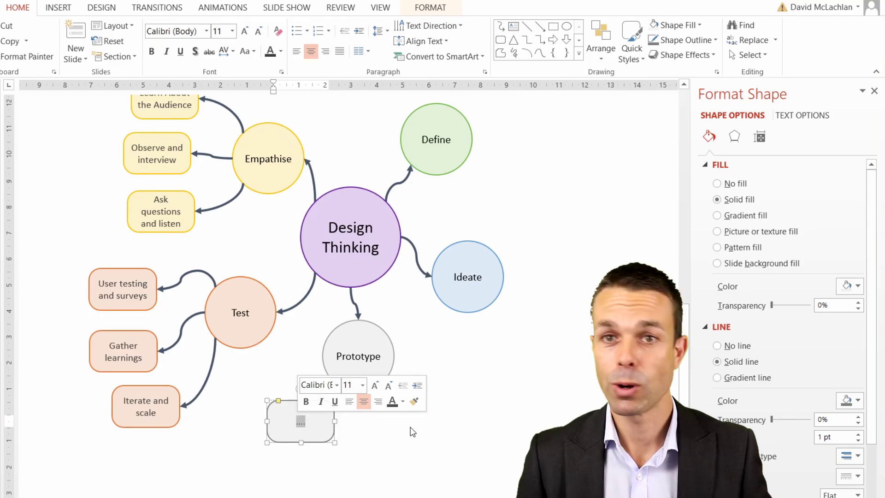
pyautogui.write('Act small, fails')
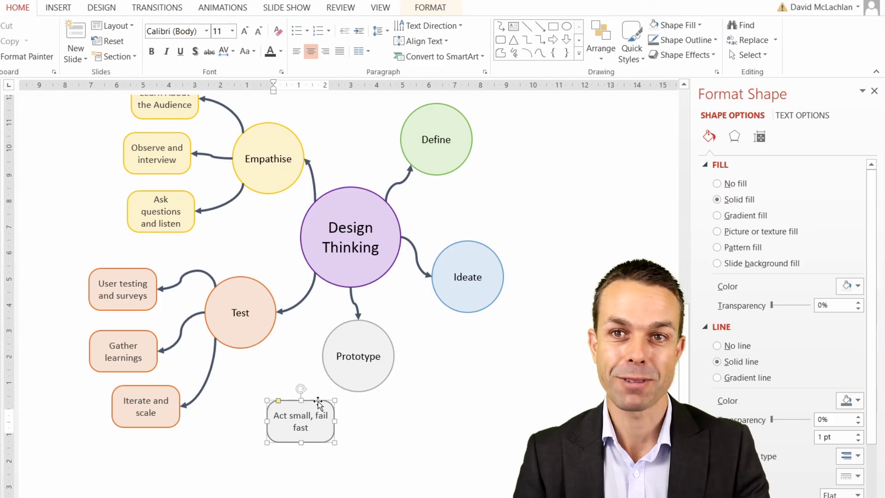
# Step: Copy the "Act small, fail fast" rectangle to directly below "Prototype" and label the copy "Gather feedback"
pyautogui.moveTo(318, 402); pyautogui.dragTo(367, 437)
pyautogui.hotkey('ctrl', 'c')
pyautogui.hotkey('ctrl', 'v')
pyautogui.doubleClick(348, 460)
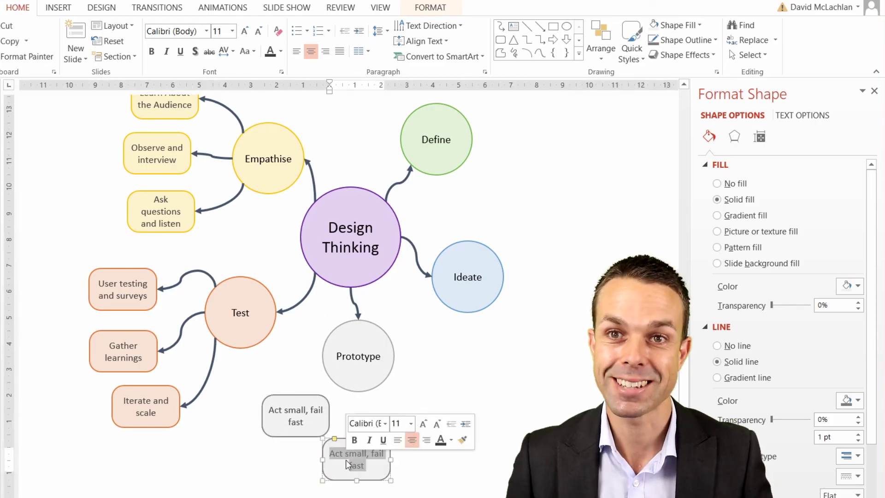
pyautogui.tripleClick(348, 460)
pyautogui.write('Gather feedback')
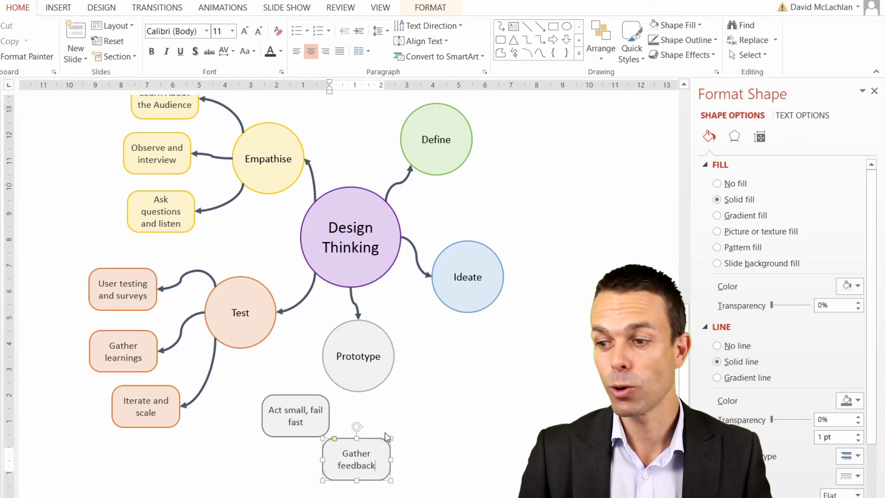
# Step: Duplicate the "Gather feedback" rectangle to the lower right of "Prototype" and label the copy "Learn from users"
pyautogui.click(386, 437)
pyautogui.hotkey('ctrl', 'd')
pyautogui.moveTo(380, 459); pyautogui.dragTo(437, 396)
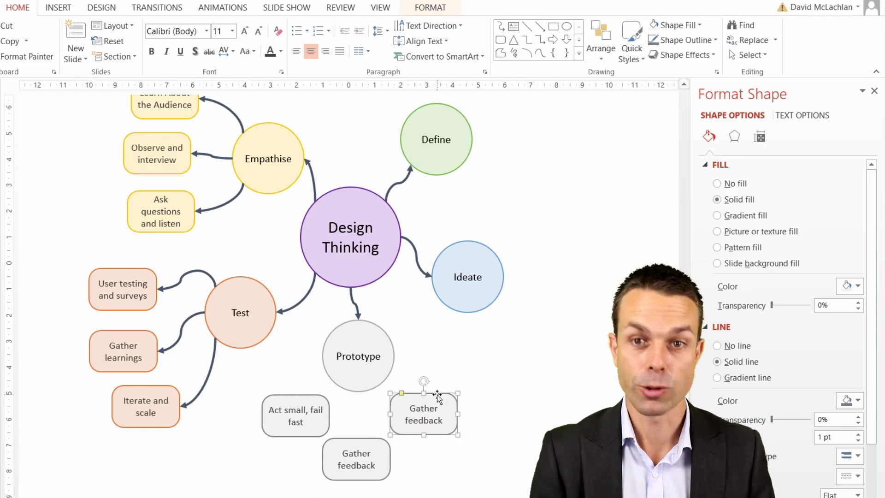
pyautogui.tripleClick(419, 416)
pyautogui.write('Learn fr')
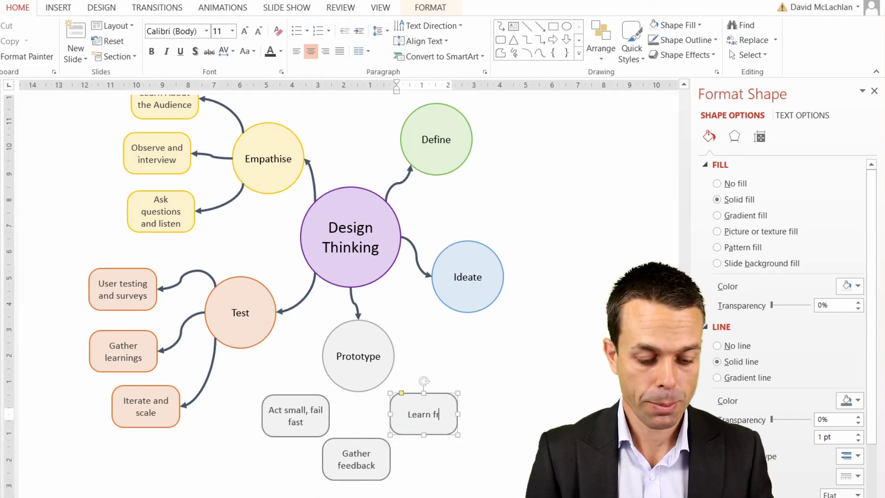
pyautogui.write('om users')
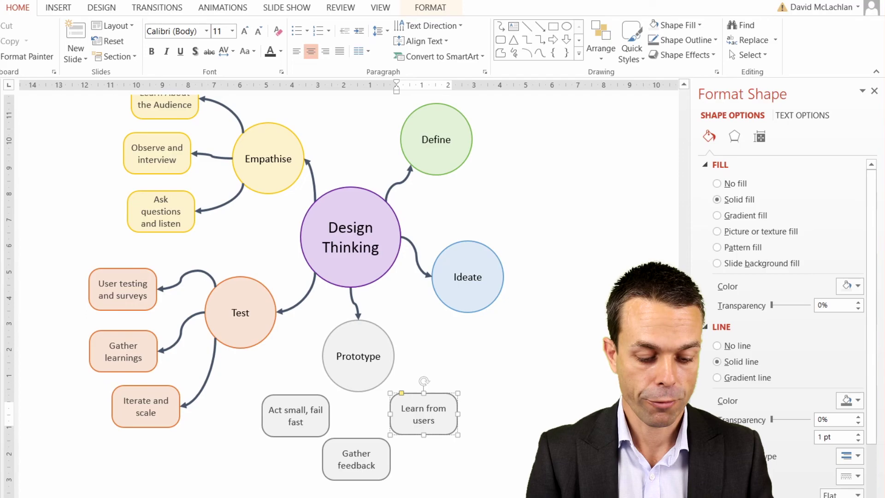
# Step: Copy the arrow between "Design Thinking" and "Ideate" and attach the copy from "Prototype" to "Learn from users"
pyautogui.click(459, 373)
pyautogui.click(412, 238)
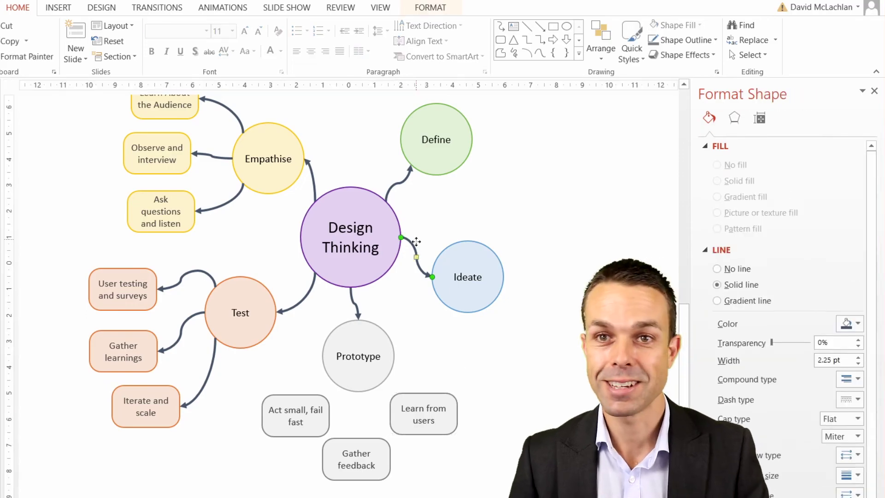
pyautogui.hotkey('ctrl', 'c')
pyautogui.hotkey('ctrl', 'v')
pyautogui.moveTo(432, 276); pyautogui.dragTo(424, 393)
pyautogui.moveTo(412, 248); pyautogui.dragTo(359, 392)
# Step: Add two more arrow copies from "Prototype", one to "Gather feedback" and one to "Act small, fail fast"
pyautogui.hotkey('ctrl', 'c')
pyautogui.hotkey('ctrl', 'v')
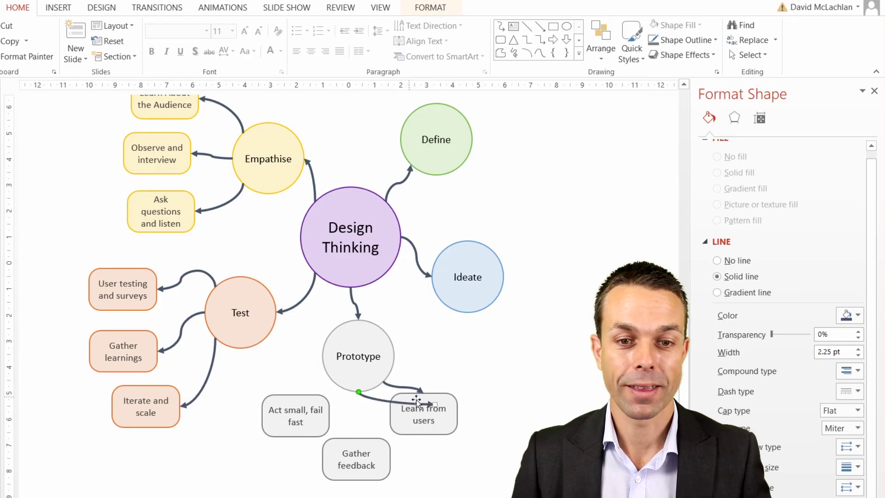
pyautogui.moveTo(434, 405); pyautogui.dragTo(357, 439)
pyautogui.hotkey('ctrl', 'c')
pyautogui.hotkey('ctrl', 'v')
pyautogui.moveTo(369, 403); pyautogui.dragTo(333, 381)
pyautogui.moveTo(367, 450); pyautogui.dragTo(297, 396)
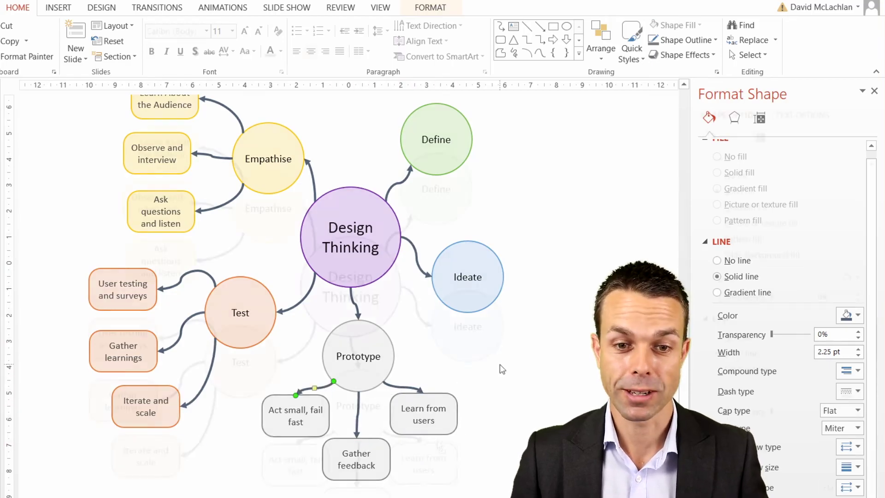
# Step: Copy the "Learn from users" rectangle to below "Ideate" and change the copy's text to "Brainstorm and select"
pyautogui.click(444, 449)
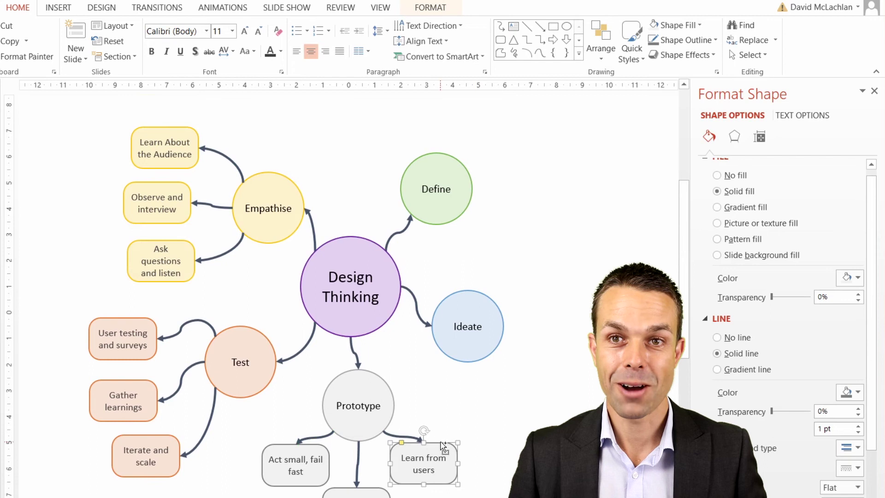
pyautogui.hotkey('ctrl', 'c')
pyautogui.hotkey('ctrl', 'v')
pyautogui.moveTo(454, 454); pyautogui.dragTo(530, 379)
pyautogui.tripleClick(509, 394)
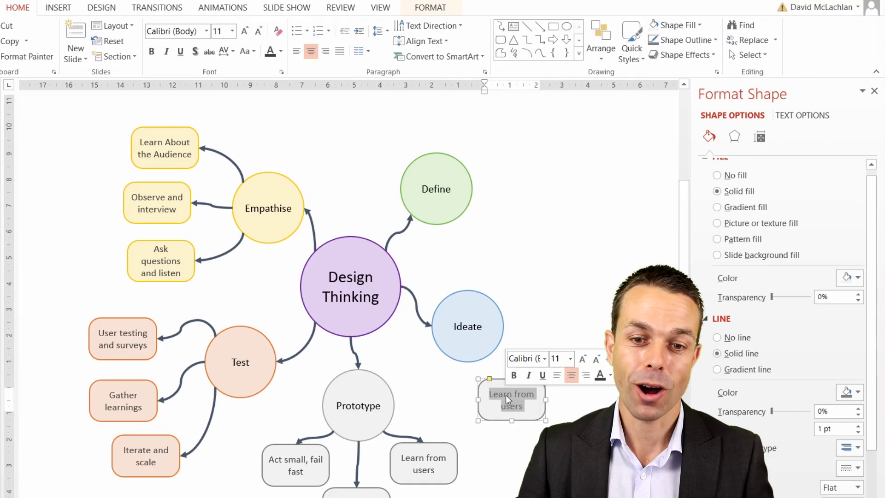
pyautogui.write('Brai')
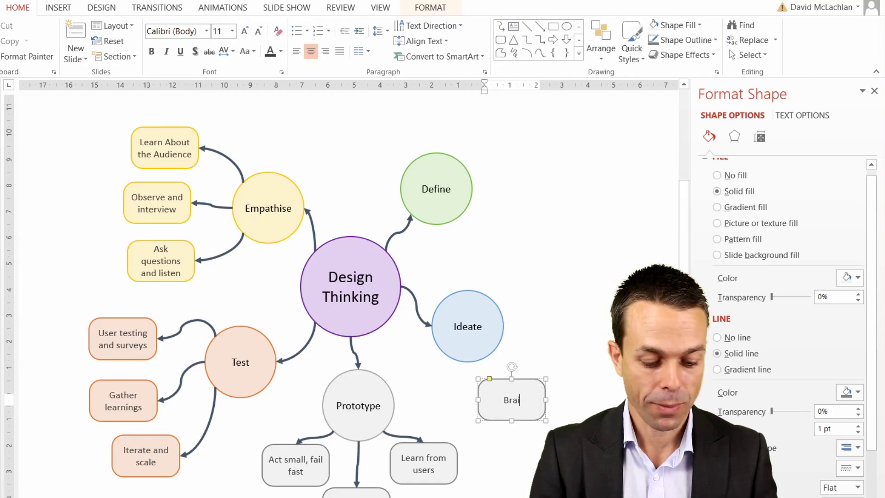
pyautogui.write('nstorm and select')
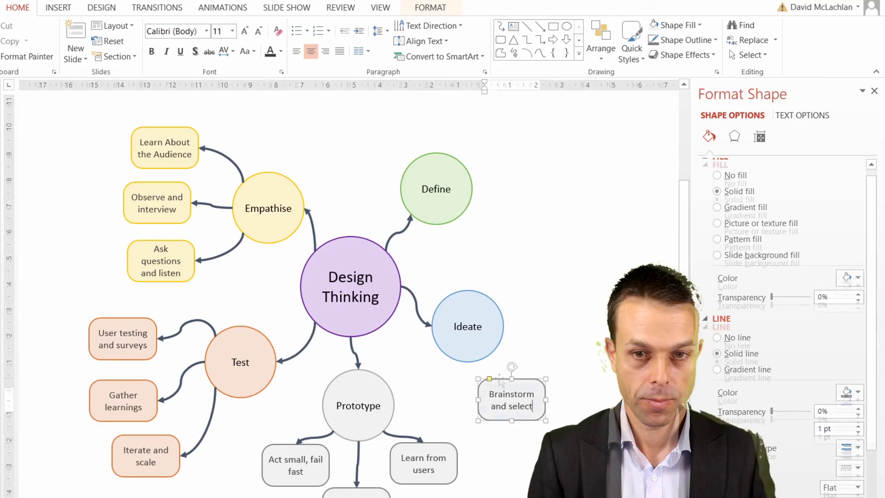
# Step: Make the "Brainstorm and select" rectangle blue and place a copy to the right of "Ideate" reading "Experiment"
pyautogui.moveTo(512, 380); pyautogui.dragTo(557, 318)
pyautogui.tripleClick(547, 334)
pyautogui.write('Experiment')
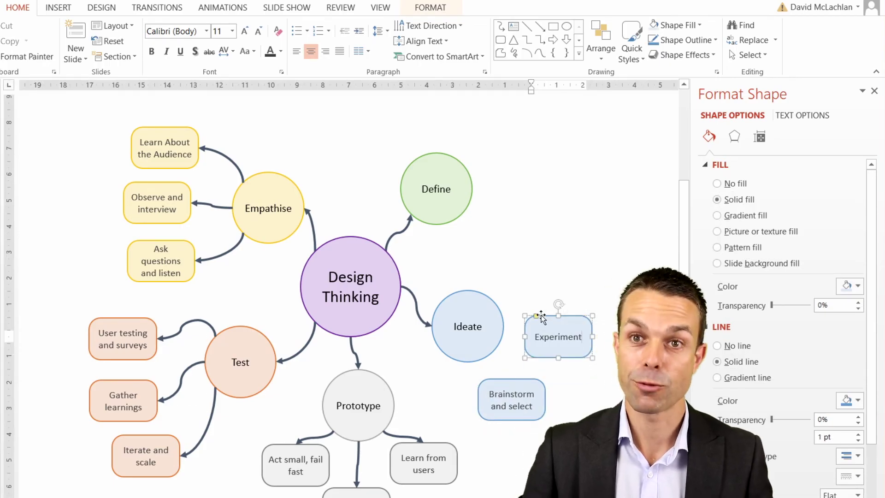
# Step: Place a copy of the "Experiment" rectangle above it and change its text to "Come up with many solutions"
pyautogui.moveTo(564, 317); pyautogui.dragTo(559, 265)
pyautogui.tripleClick(558, 285)
pyautogui.write('Come up with many solutions')
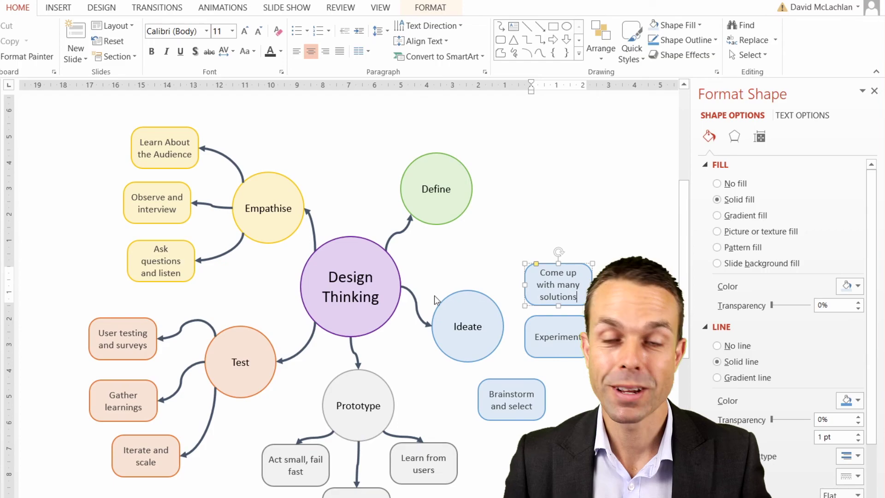
# Step: Copy the arrow leading to "Ideate" and attach copies from "Ideate" to "Come up with many solutions" and to "Experiment"
pyautogui.click(413, 298)
pyautogui.hotkey('ctrl', 'c')
pyautogui.hotkey('ctrl', 'v')
pyautogui.moveTo(444, 338); pyautogui.dragTo(525, 285)
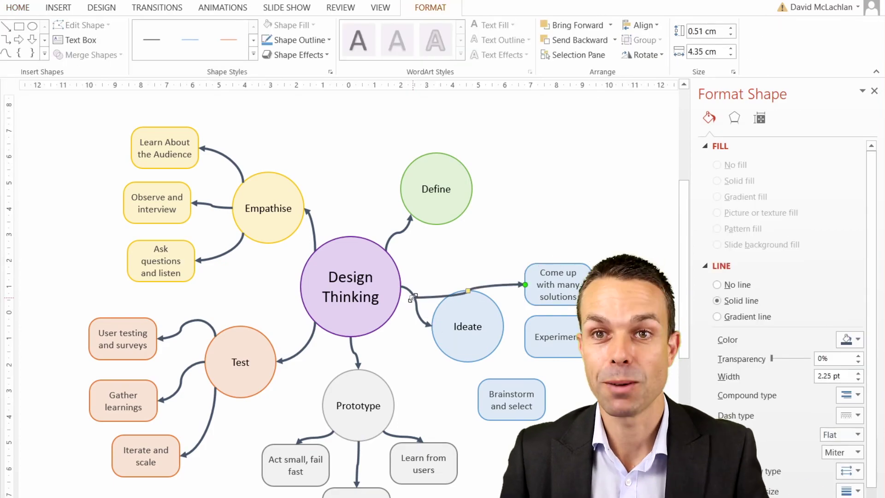
pyautogui.moveTo(412, 297); pyautogui.dragTo(524, 337)
pyautogui.hotkey('ctrl', 'd')
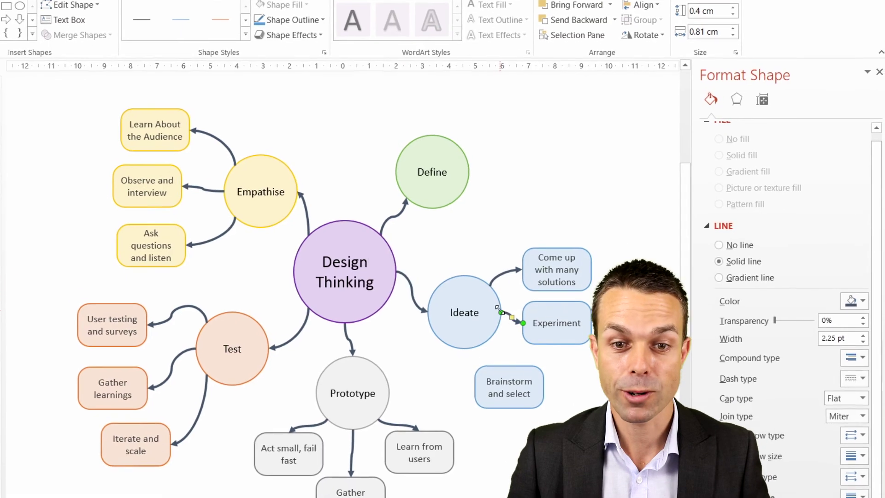
# Step: Add another arrow copy running from "Ideate" to "Brainstorm and select"
pyautogui.hotkey('ctrl', 'v')
pyautogui.moveTo(501, 297); pyautogui.dragTo(489, 338)
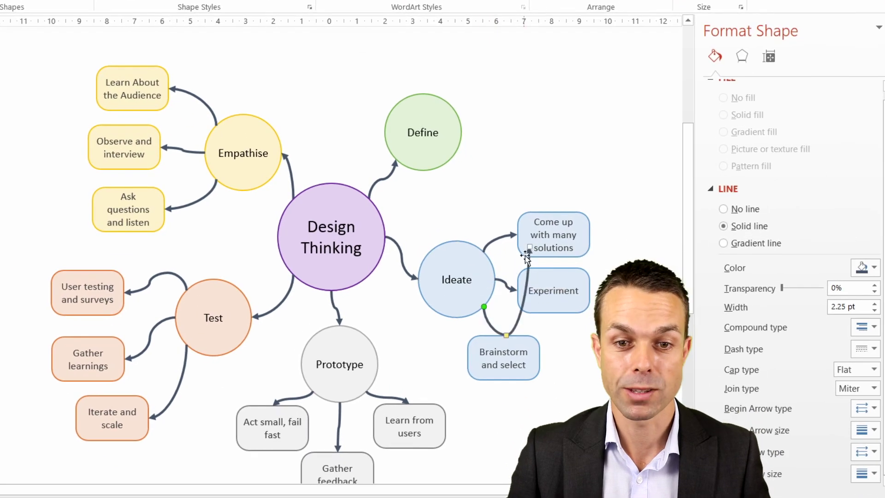
pyautogui.moveTo(529, 246); pyautogui.dragTo(503, 336)
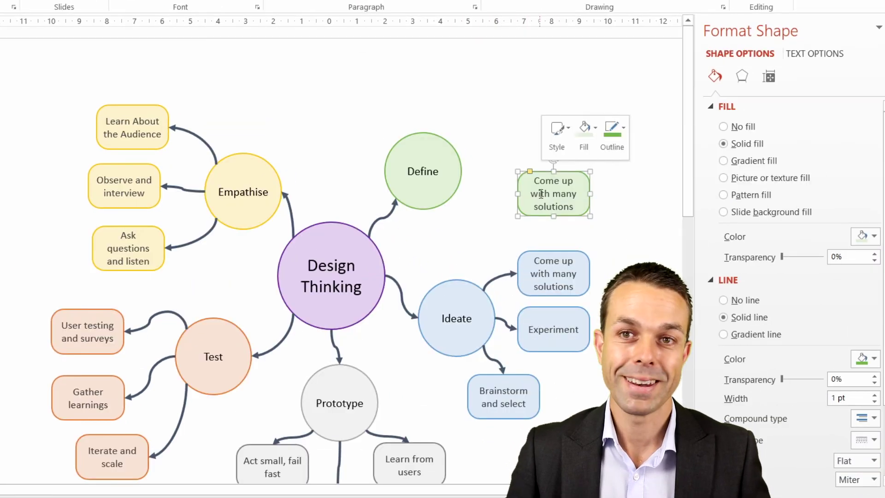
# Step: Place a green copy of the "Come up with many solutions" rectangle beside "Define" and label it "Question assumptions"
pyautogui.tripleClick(543, 194)
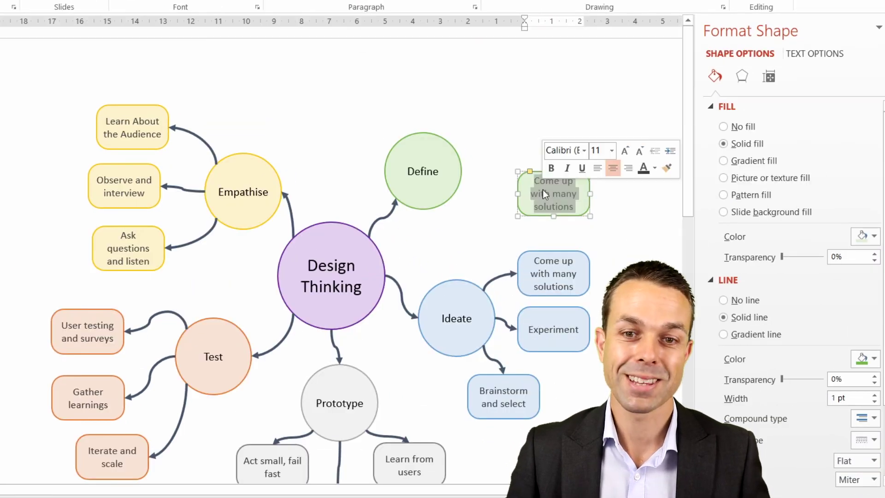
pyautogui.write('Question assum')
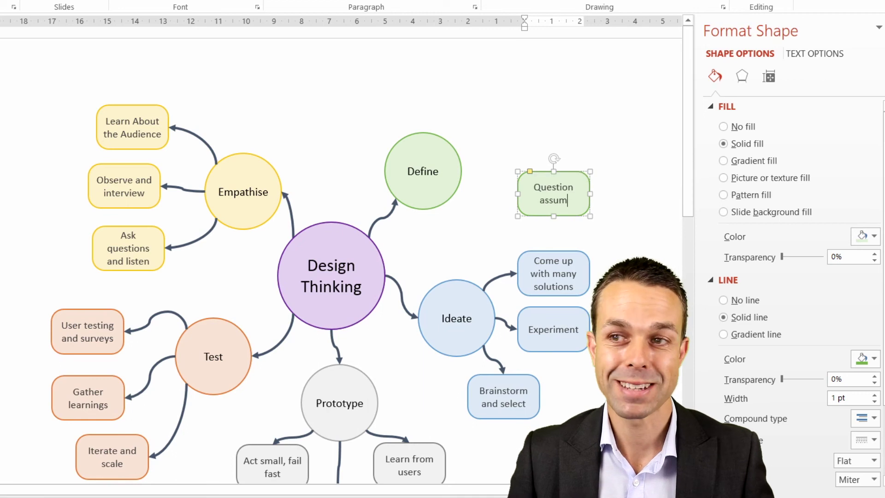
pyautogui.write('ptions')
# Step: Duplicate the "Question assumptions" rectangle, place the copy above it, and change the copy's text to "Define your scope"
pyautogui.click(546, 171)
pyautogui.hotkey('ctrl', 'd')
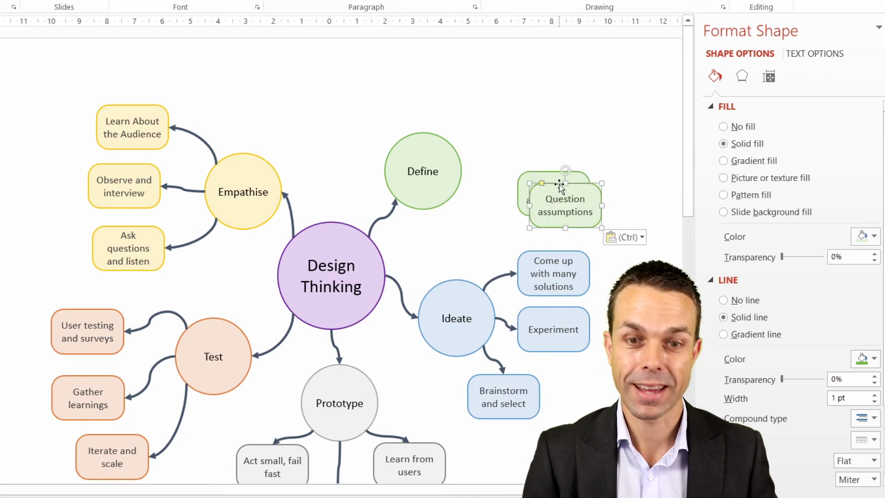
pyautogui.moveTo(560, 184); pyautogui.dragTo(539, 110)
pyautogui.tripleClick(542, 132)
pyautogui.write('D')
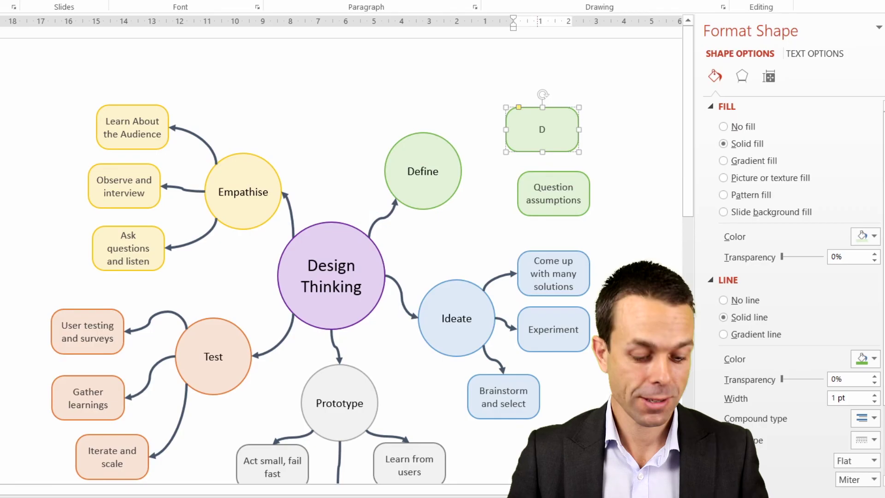
pyautogui.write('efine your scope')
# Step: Duplicate the "Define your scope" rectangle to above "Define" and change the copy's text to "Look for patterns and insights"
pyautogui.click(537, 109)
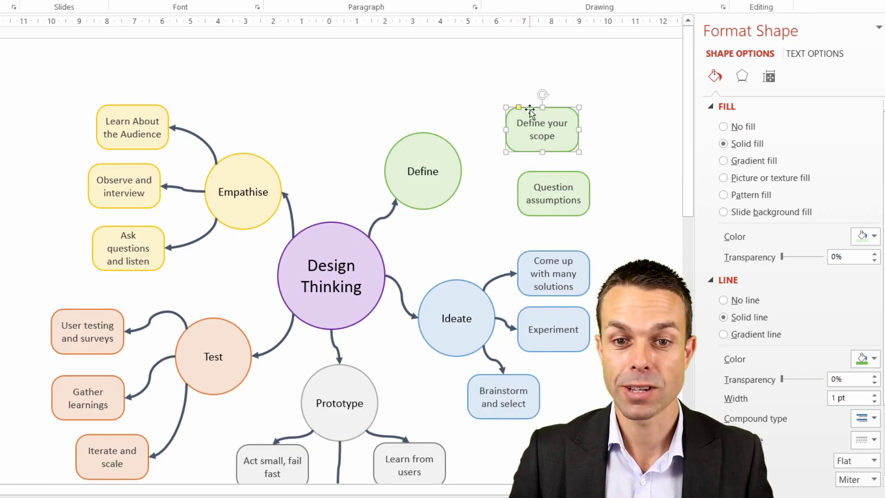
pyautogui.hotkey('ctrl', 'd')
pyautogui.moveTo(540, 112); pyautogui.dragTo(444, 54)
pyautogui.doubleClick(449, 73)
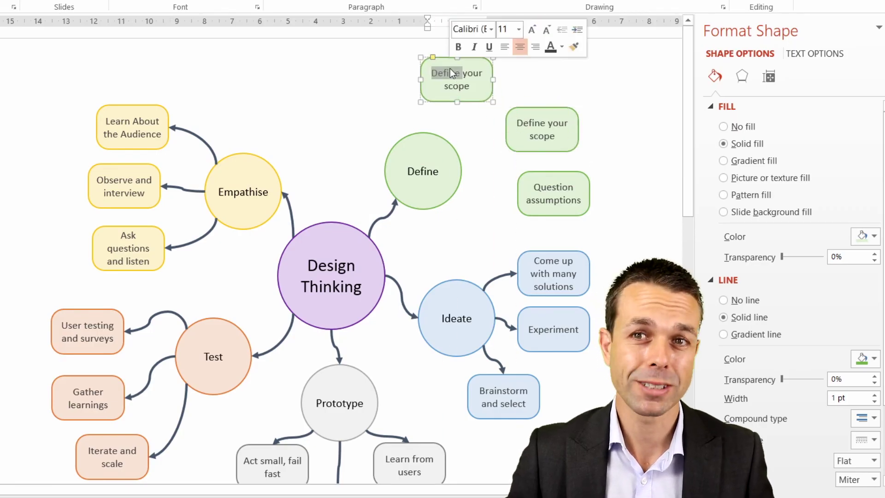
pyautogui.write('Look')
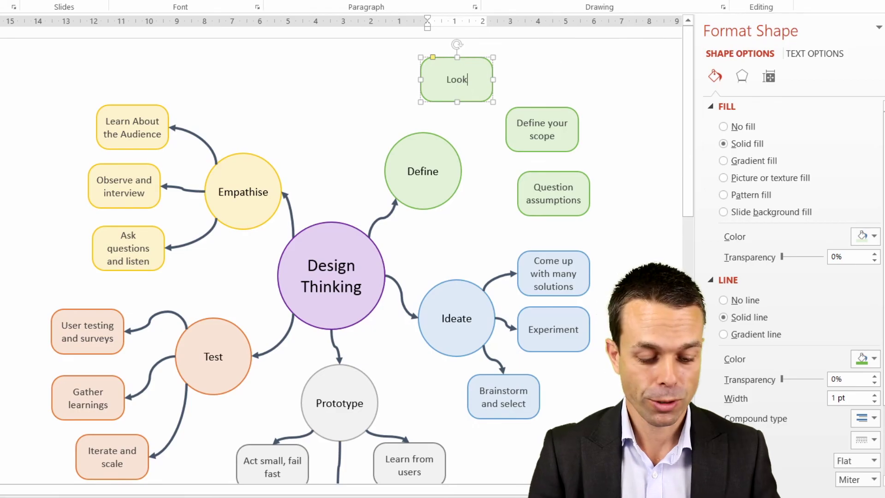
pyautogui.write(' for patterns and insights')
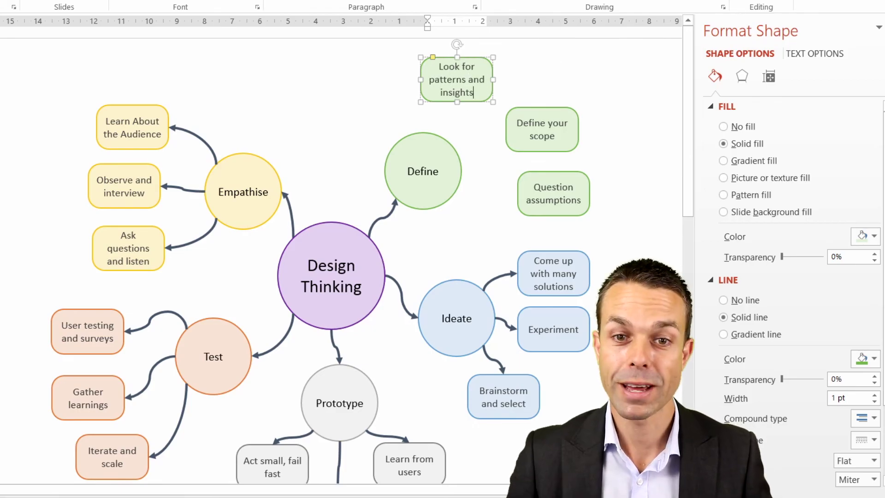
# Step: Copy the arrow between "Design Thinking" and "Define" and attach the copy from "Define" to "Look for patterns and insights"
pyautogui.click(386, 214)
pyautogui.hotkey('ctrl', 'c')
pyautogui.hotkey('ctrl', 'v')
pyautogui.moveTo(408, 210); pyautogui.dragTo(434, 129)
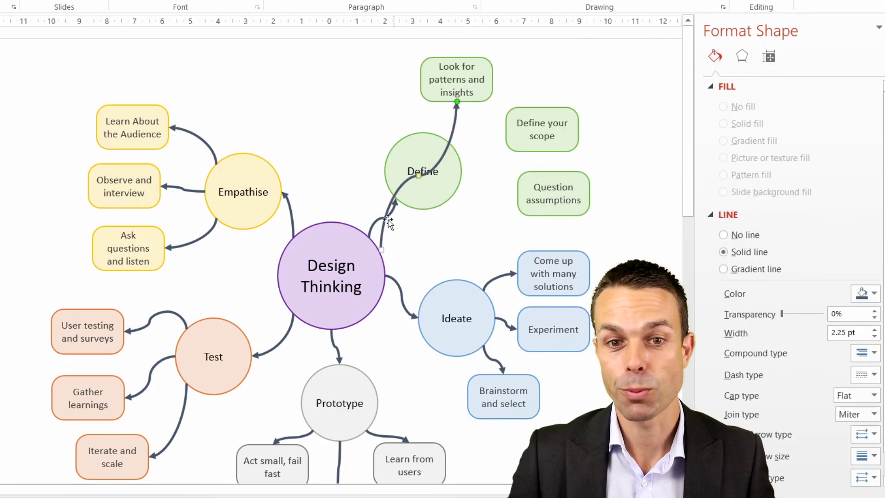
pyautogui.moveTo(381, 249); pyautogui.dragTo(422, 132)
# Step: Add two more arrow copies from "Define", one to "Define your scope" and one to "Question assumptions"
pyautogui.hotkey('ctrl', 'c')
pyautogui.hotkey('ctrl', 'v')
pyautogui.moveTo(469, 114); pyautogui.dragTo(507, 124)
pyautogui.moveTo(435, 144); pyautogui.dragTo(450, 144)
pyautogui.hotkey('ctrl', 'c')
pyautogui.hotkey('ctrl', 'v')
pyautogui.moveTo(518, 141); pyautogui.dragTo(518, 193)
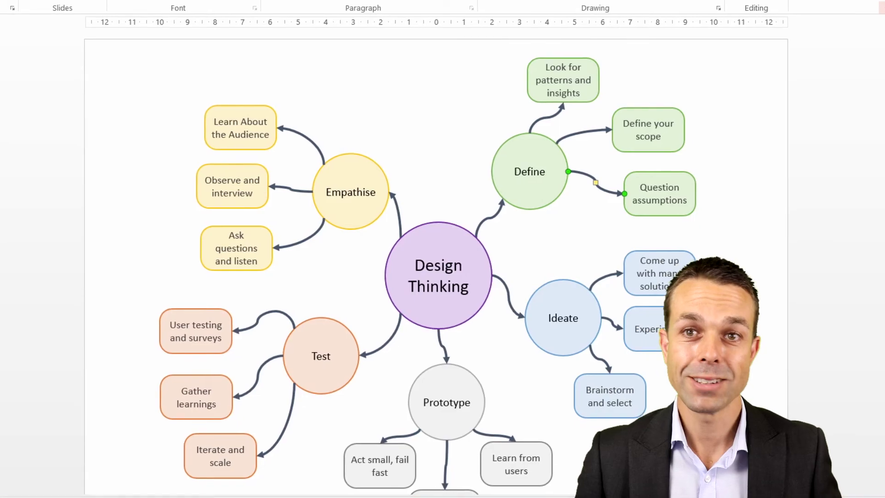
# Step: Close the shape formatting options and deselect the arrow on the finished mind map
pyautogui.click(877, 10)
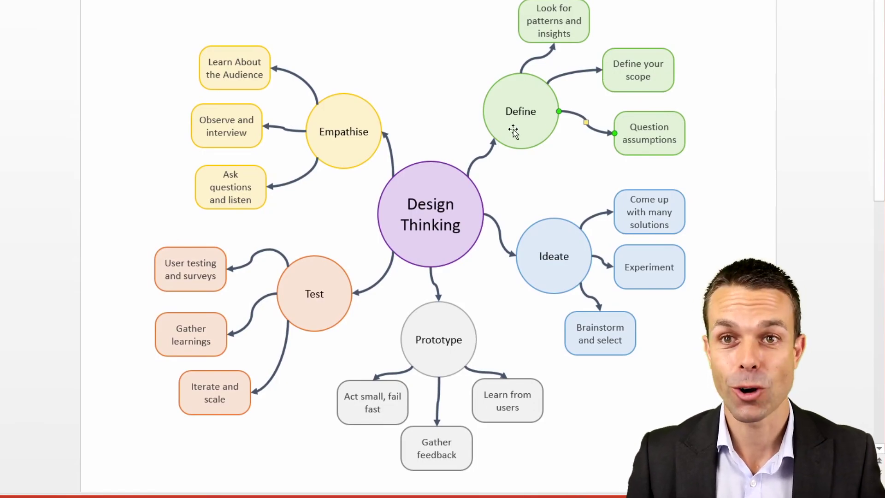
pyautogui.click(414, 68)
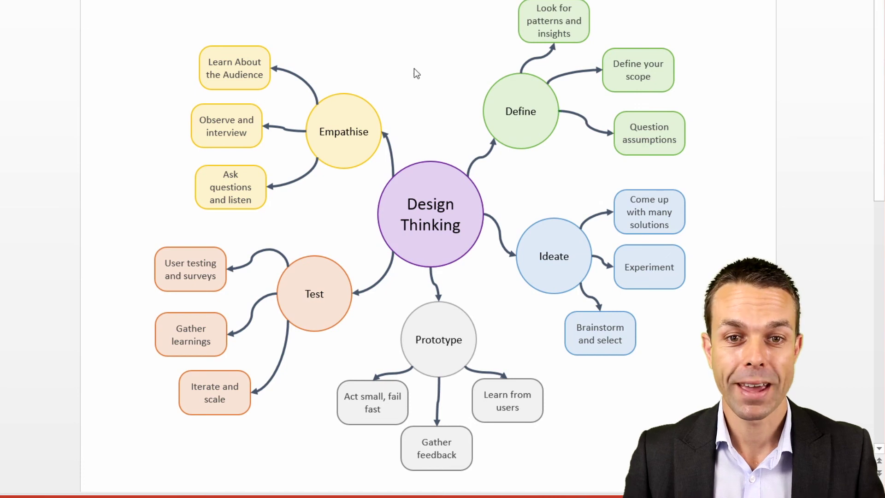